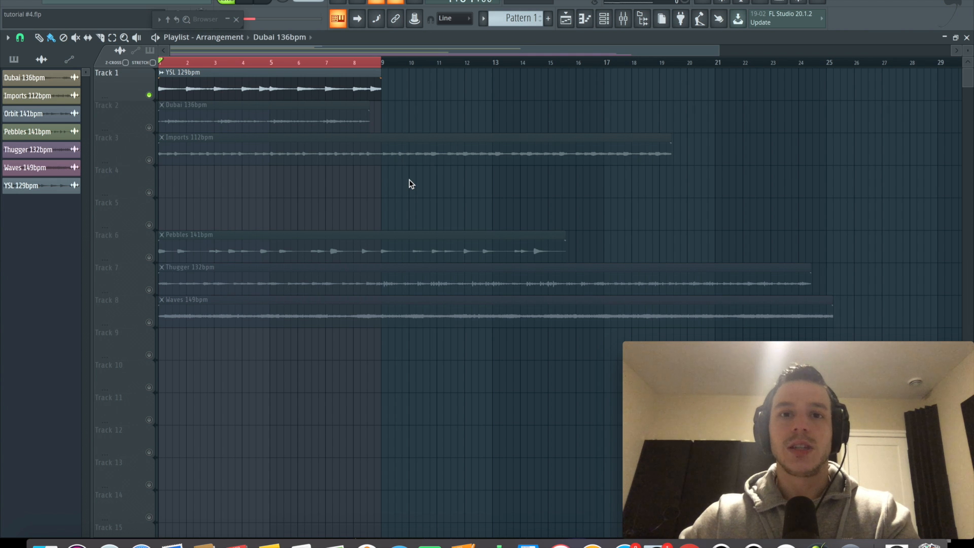
- Open ShaperBox on mixer track Insert 2 and add the Time shaper to it
key("F9")
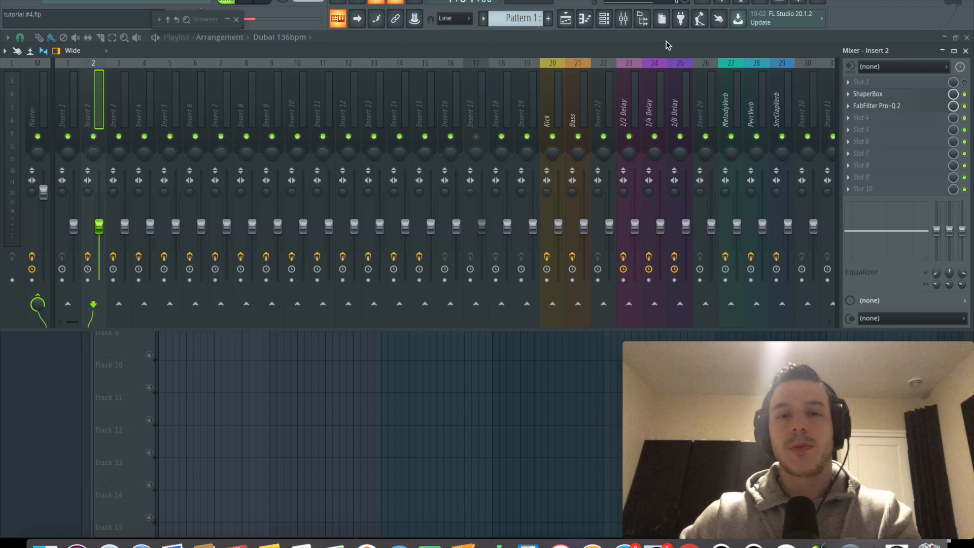
left_click(866, 94)
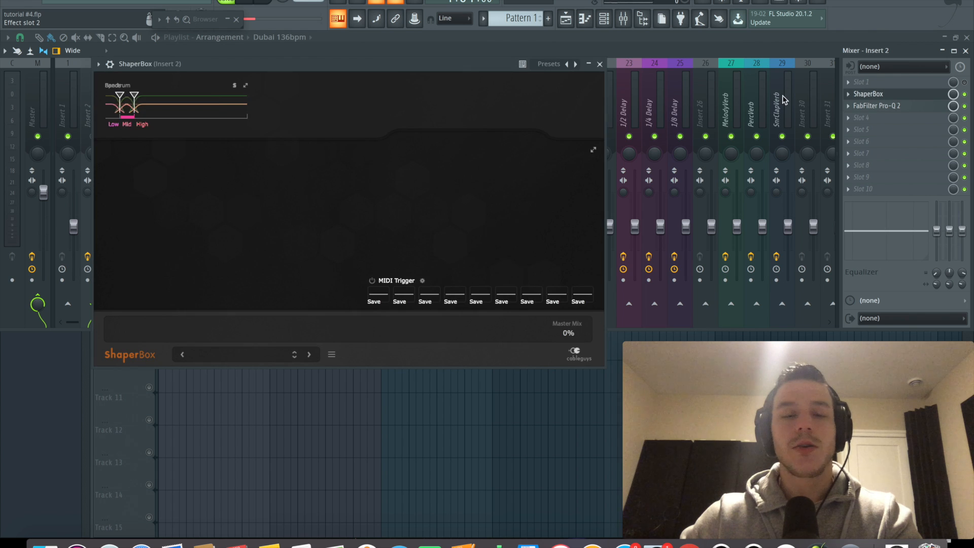
left_click_drag(330, 66, 386, 56)
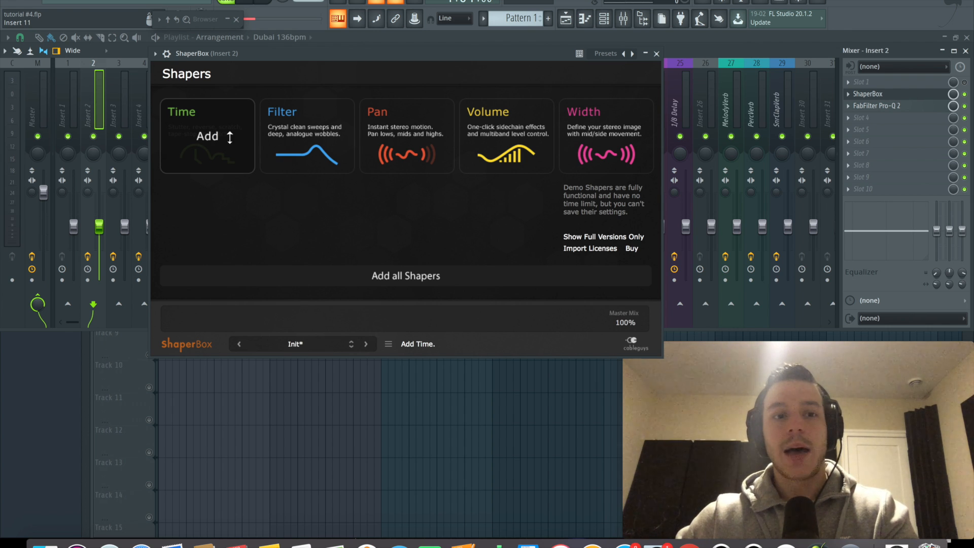
left_click(229, 137)
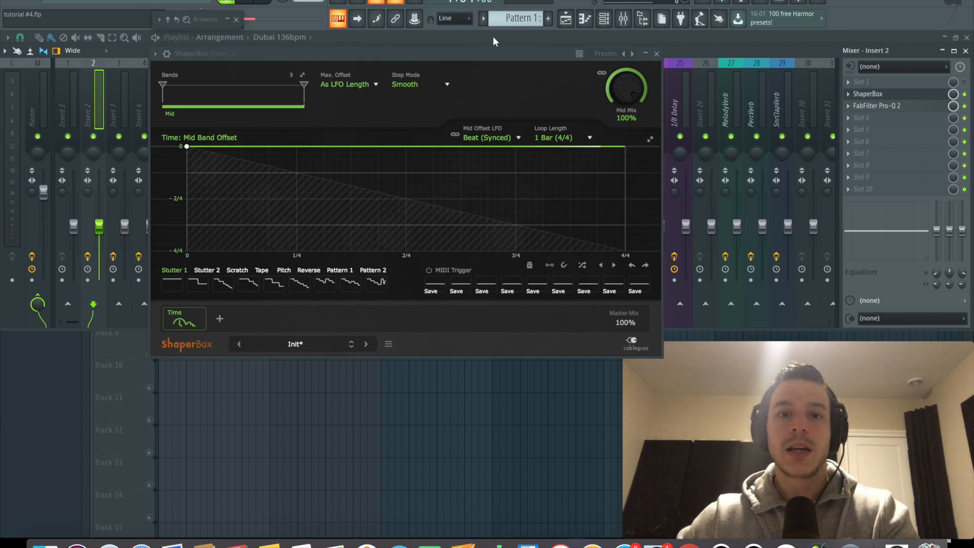
left_click_drag(492, 53, 481, 98)
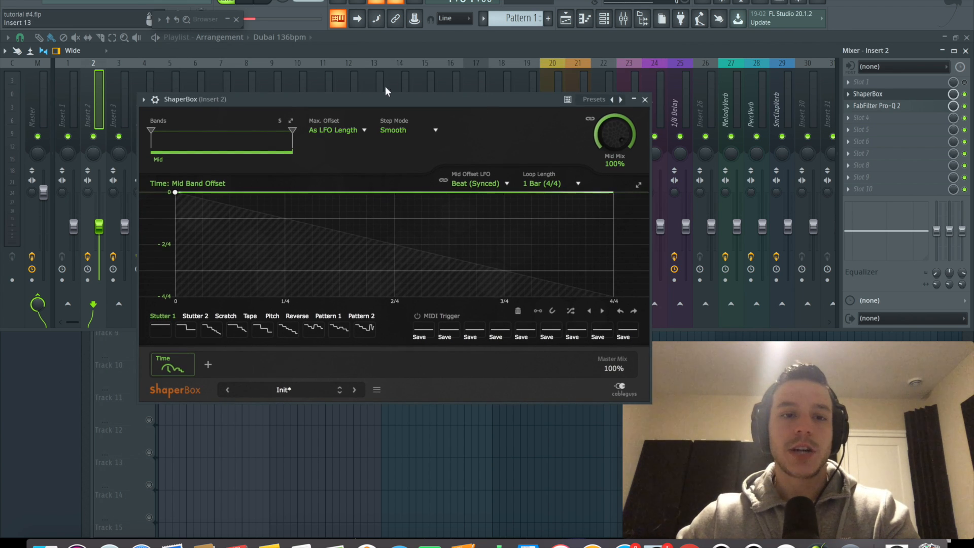
- Move the mixer window lower so the first playlist track stays uncovered, and reopen ShaperBox on Insert 2
left_click_drag(394, 51, 394, 108)
left_click(416, 51)
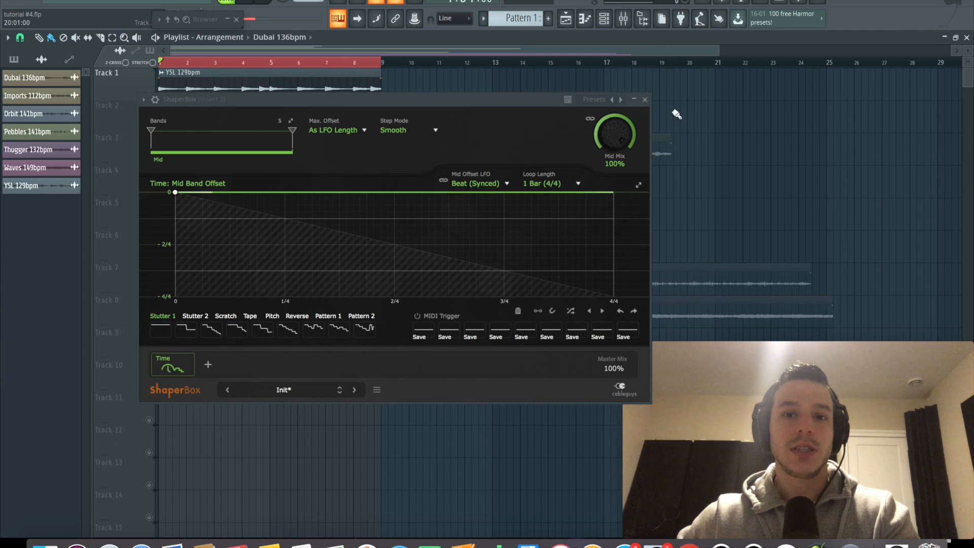
left_click(645, 100)
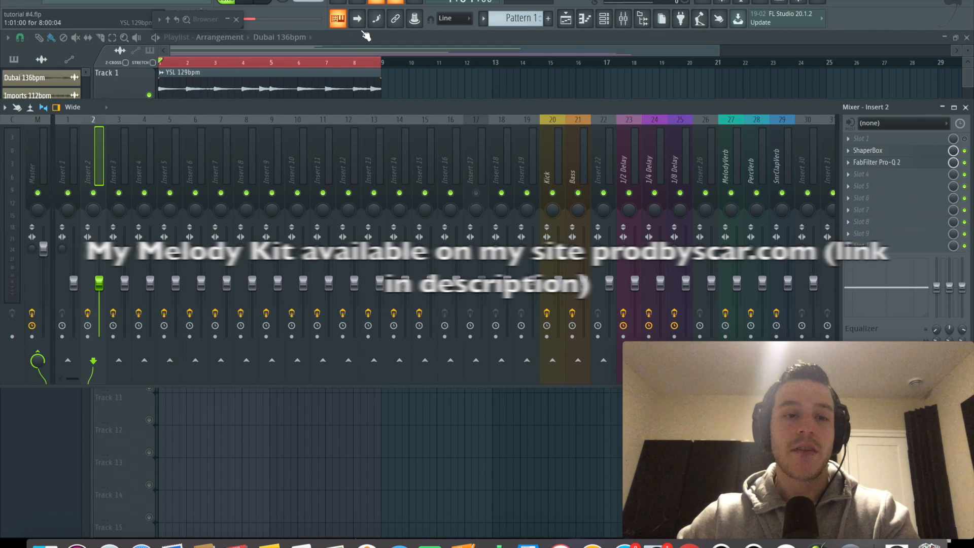
left_click(356, 46)
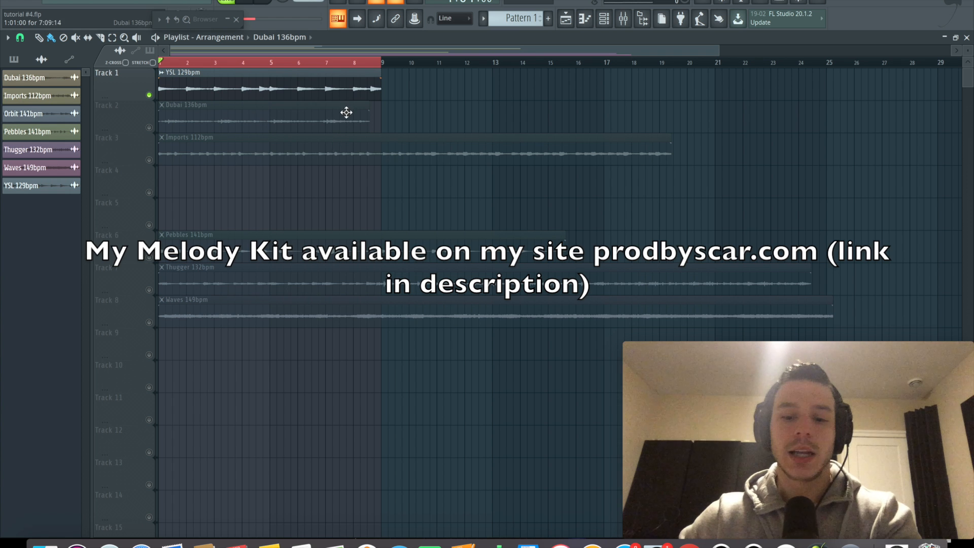
key("F9")
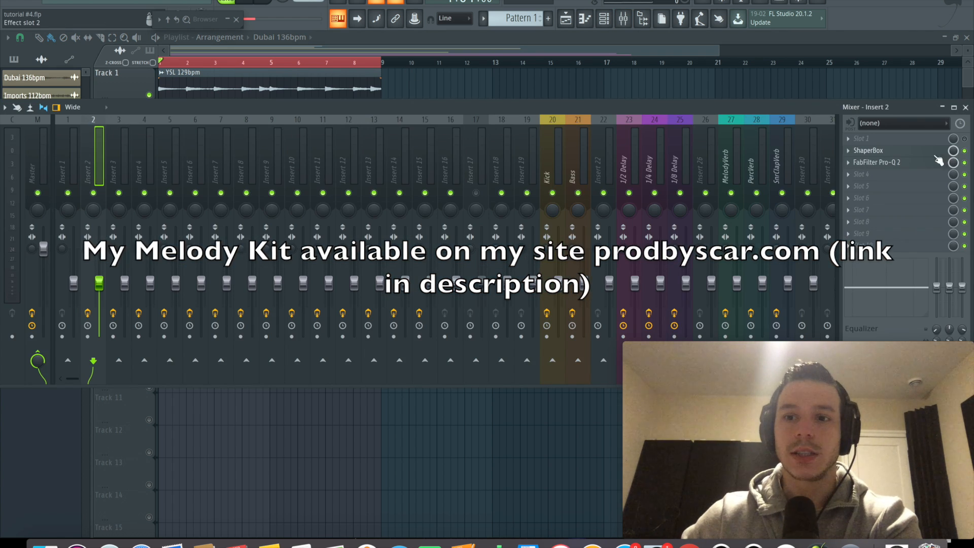
left_click(869, 150)
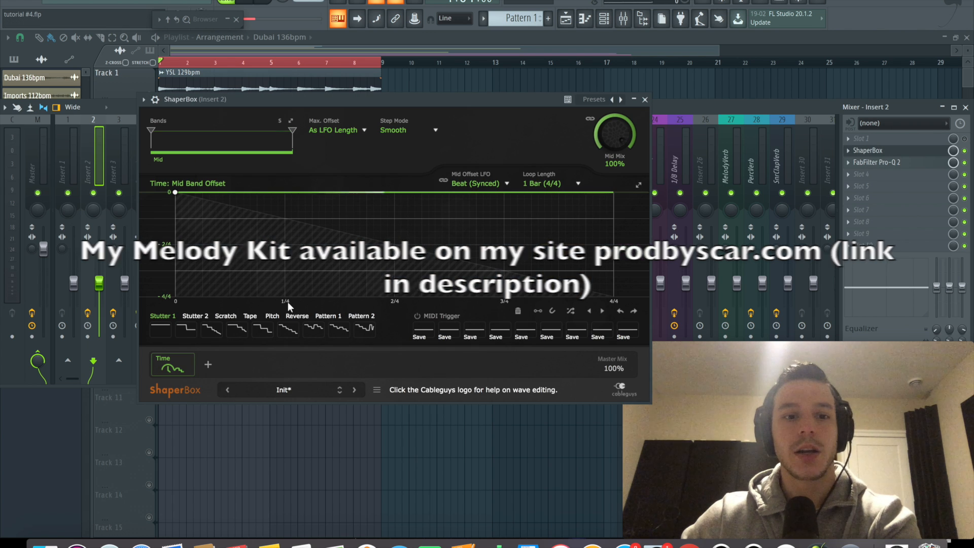
- Apply the Pitch wave that descends steadily to -2/4 to the Time shaper's Mid band and play the melody through it
left_click(237, 328)
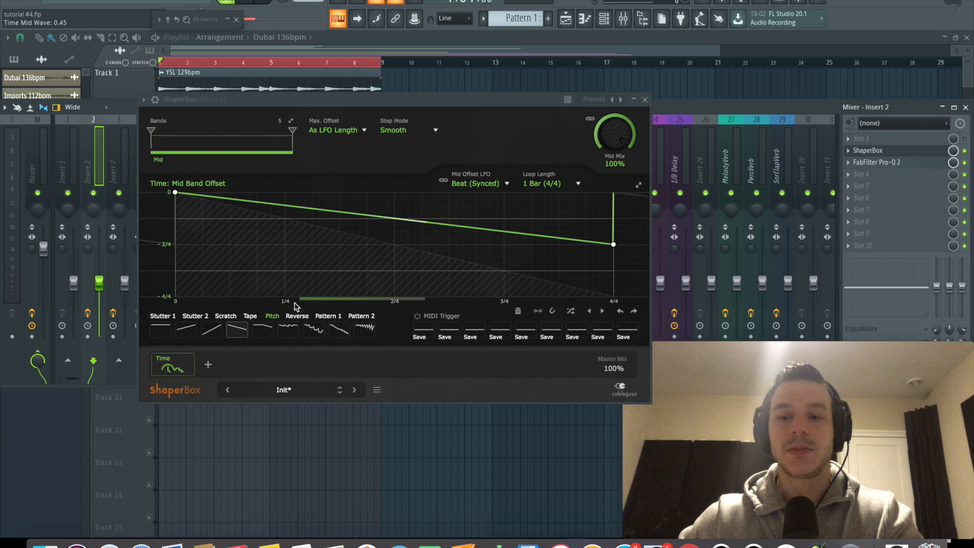
left_click_drag(336, 106, 396, 97)
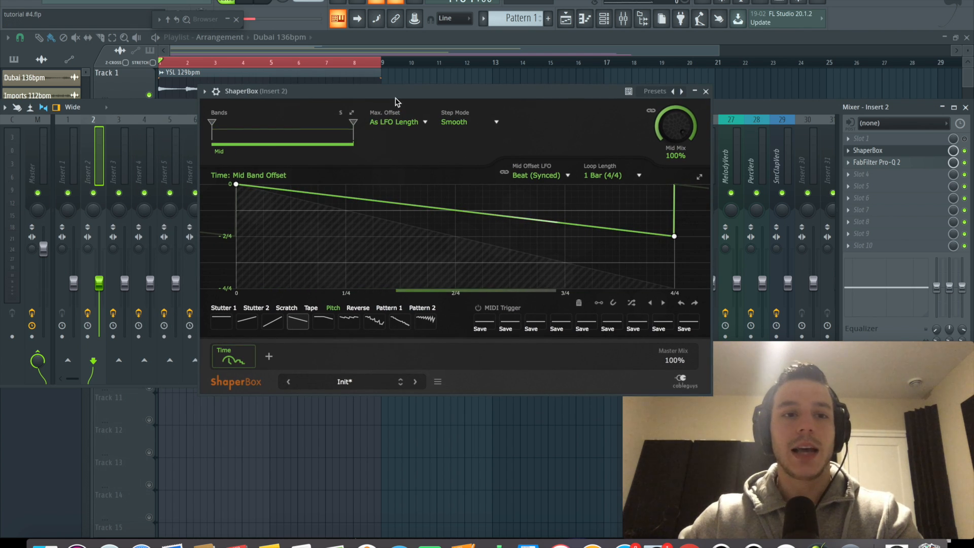
left_click_drag(397, 101, 403, 90)
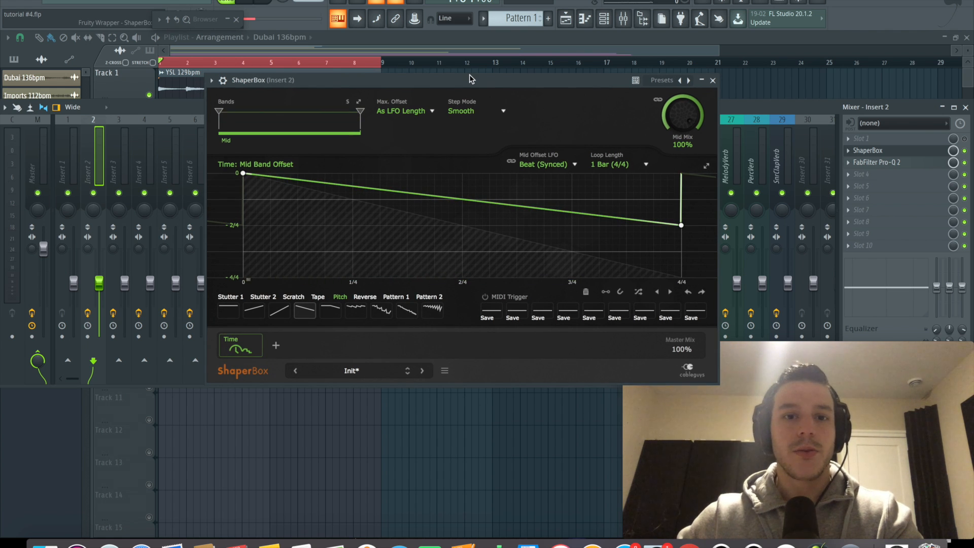
left_click_drag(469, 75, 460, 81)
key("space")
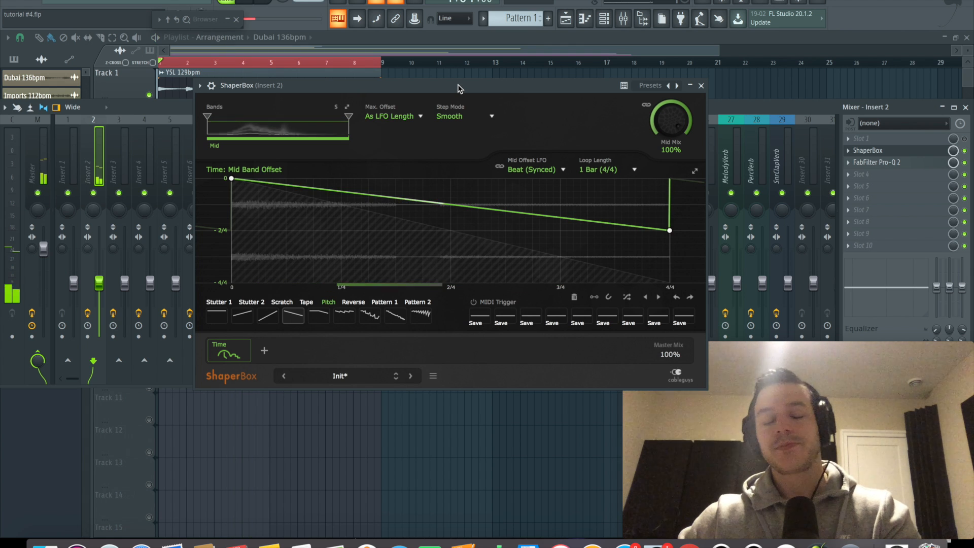
key("space")
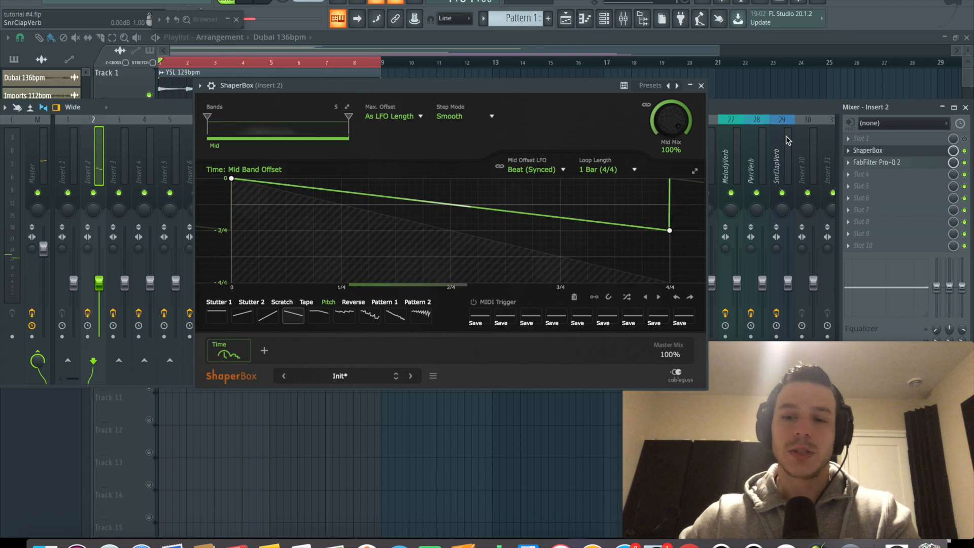
- Lower the Time shaper's high band split to about 1.55 kHz, audition the melody, and raise the split slightly
left_click_drag(953, 151, 953, 179)
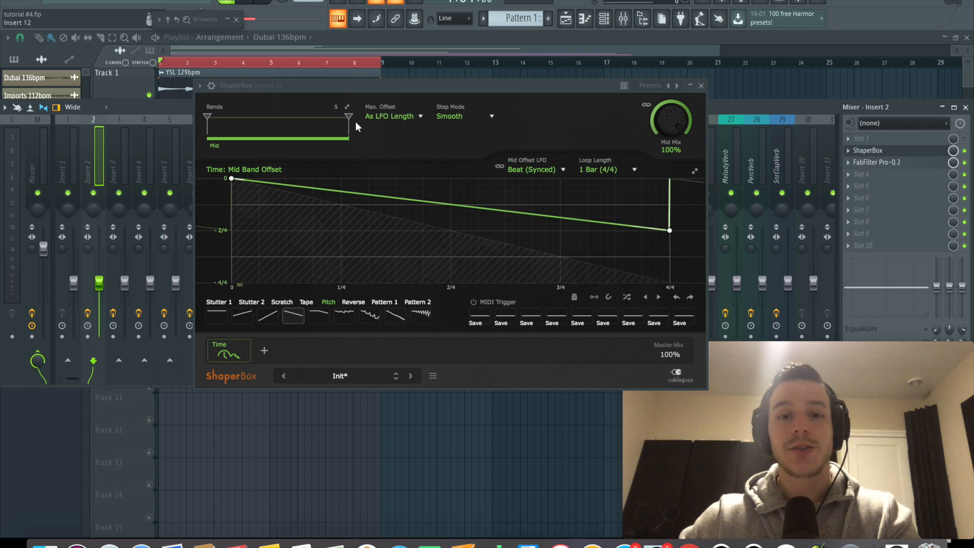
left_click_drag(349, 117, 330, 117)
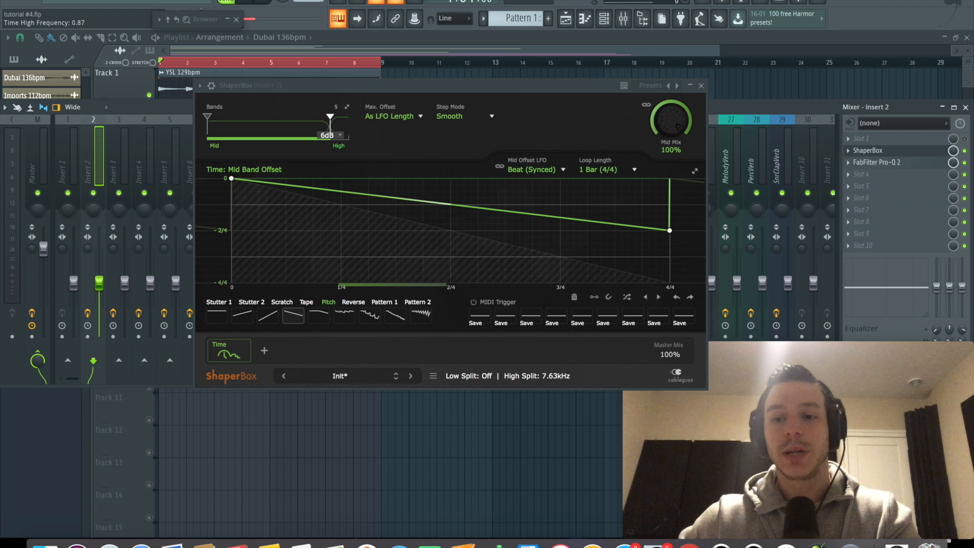
left_click_drag(330, 117, 296, 120)
key("space")
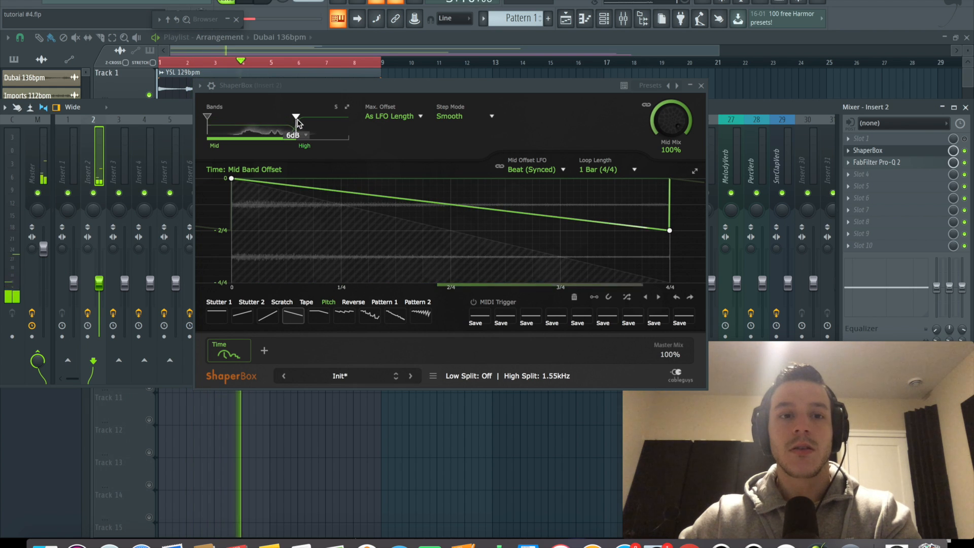
key("space")
left_click_drag(297, 119, 301, 119)
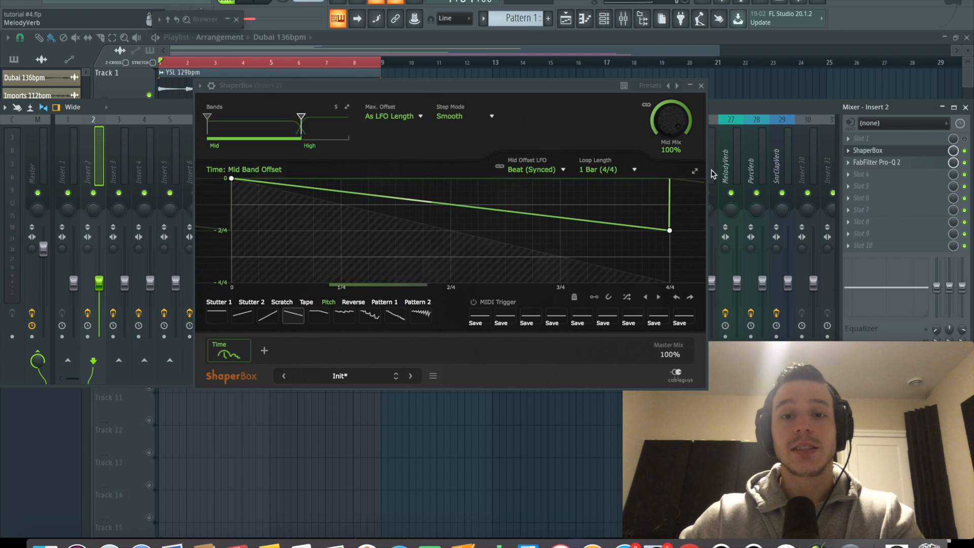
- Set the Time shaper's loop length to 1/2 and play the melody
left_click(610, 170)
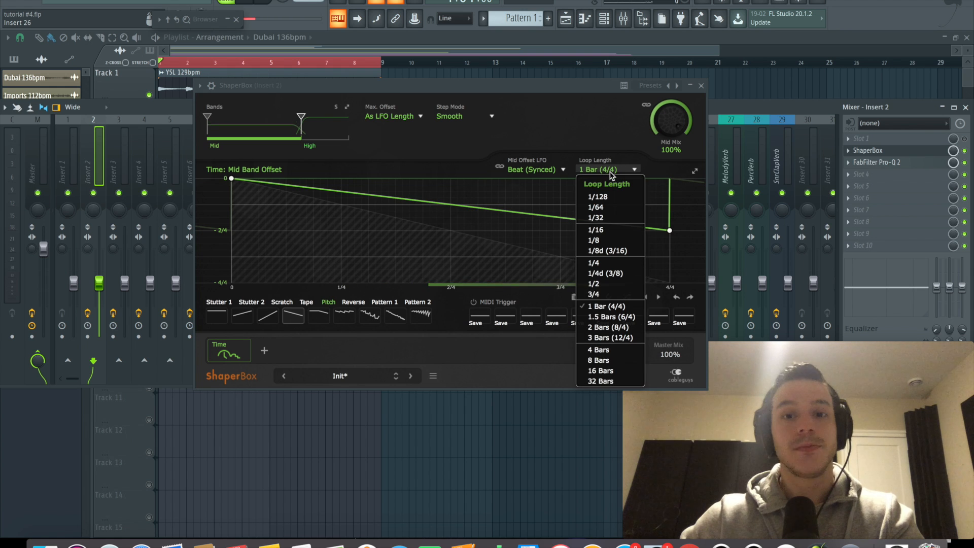
left_click(608, 283)
key("space")
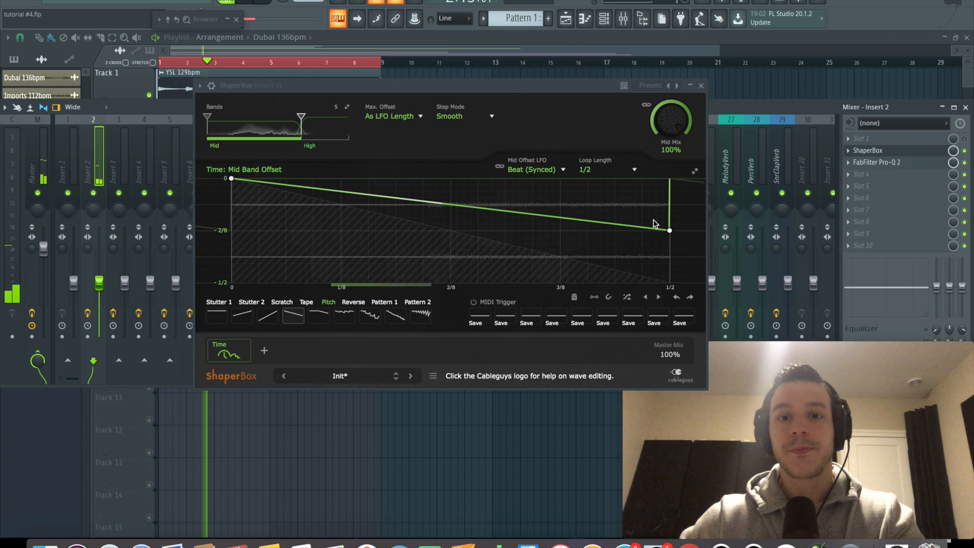
- Set the Time shaper's loop length to 2 Bars (8/4) and audition the melody
left_click(604, 173)
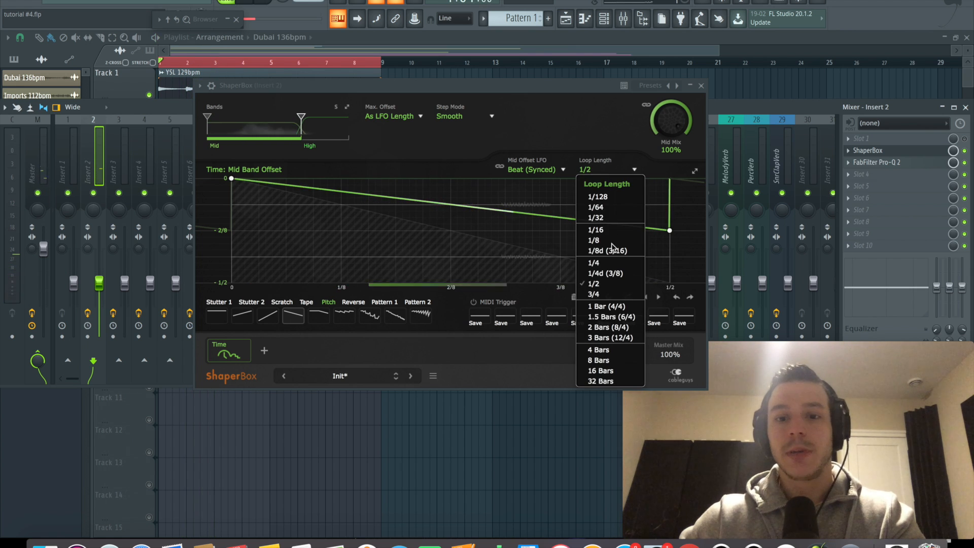
left_click(604, 328)
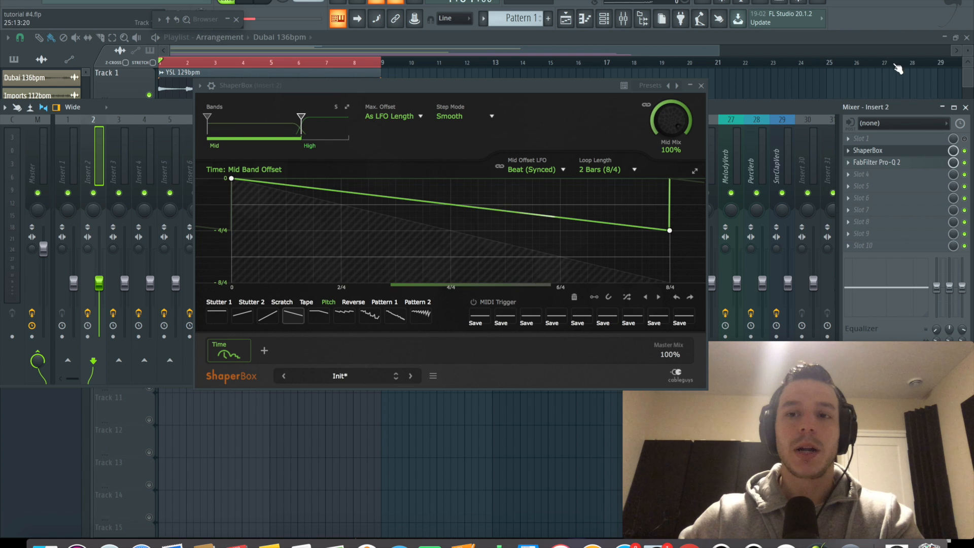
key("F9")
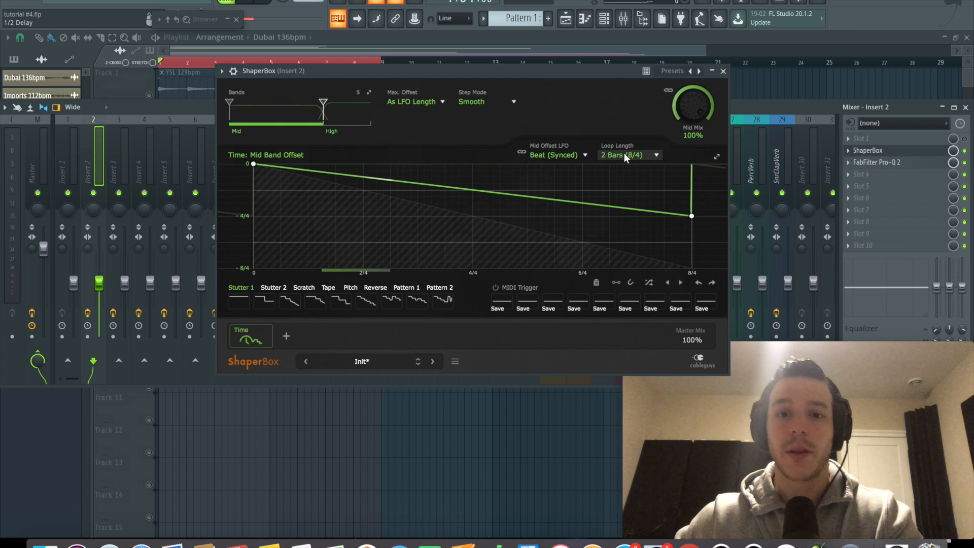
key("space")
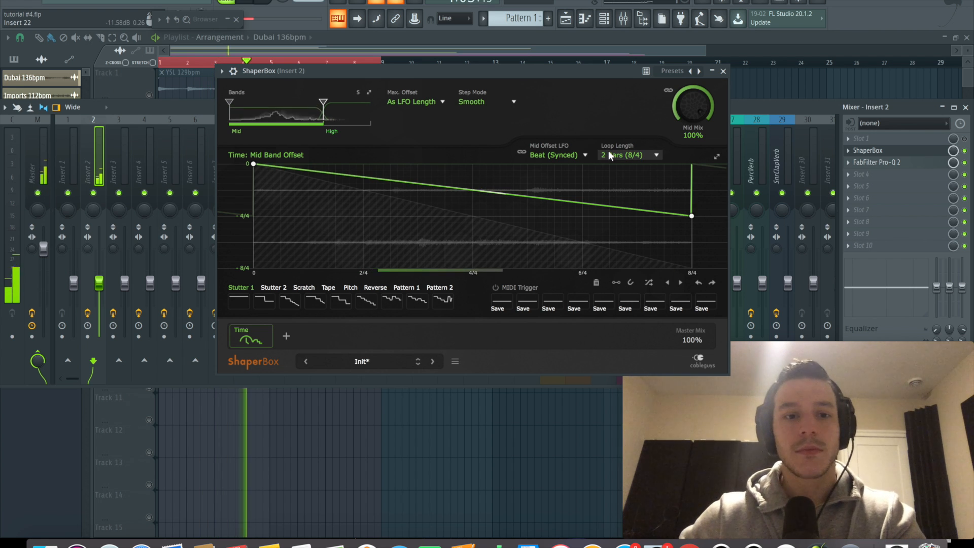
key("space")
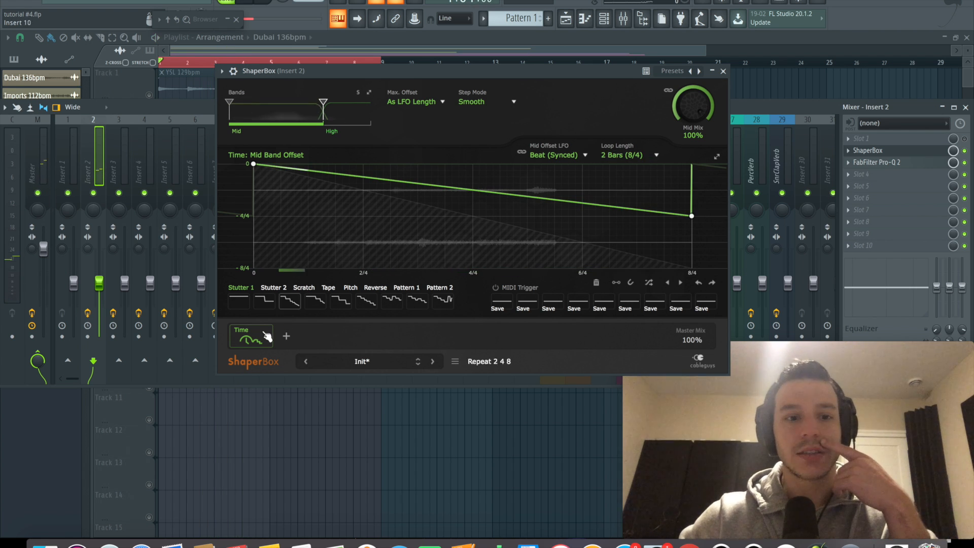
- Replace the Time shaper with the Filter shaper and play the melody through the descending cutoff curve
mouse_move(251, 341)
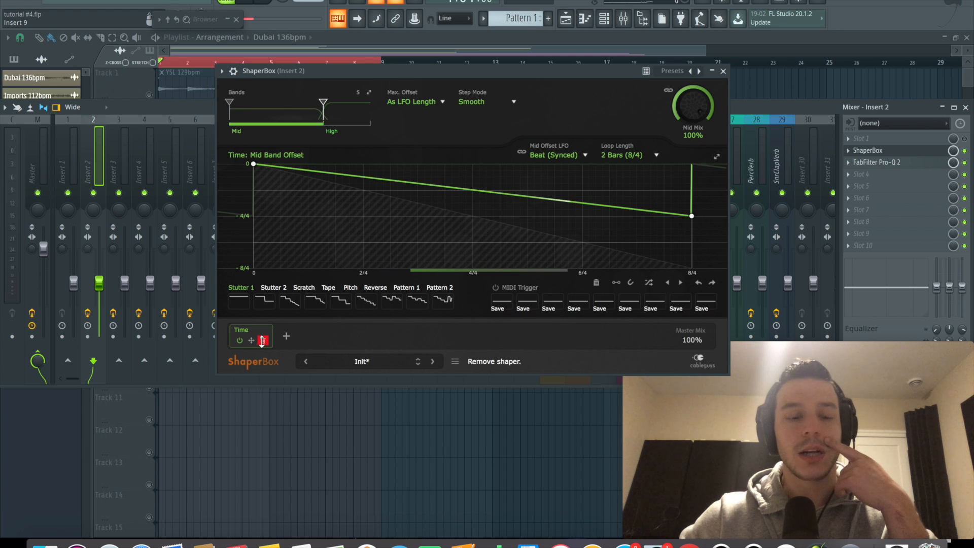
left_click(262, 340)
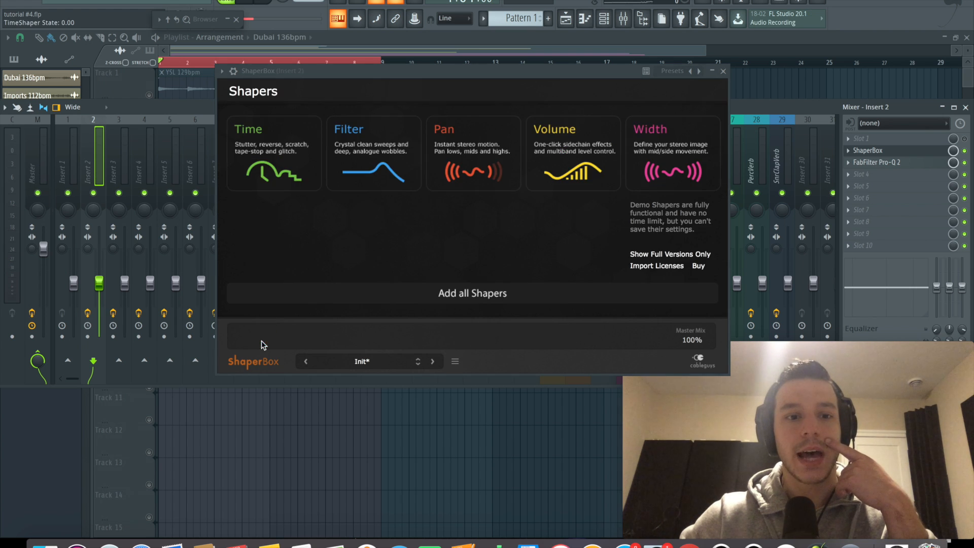
left_click(401, 150)
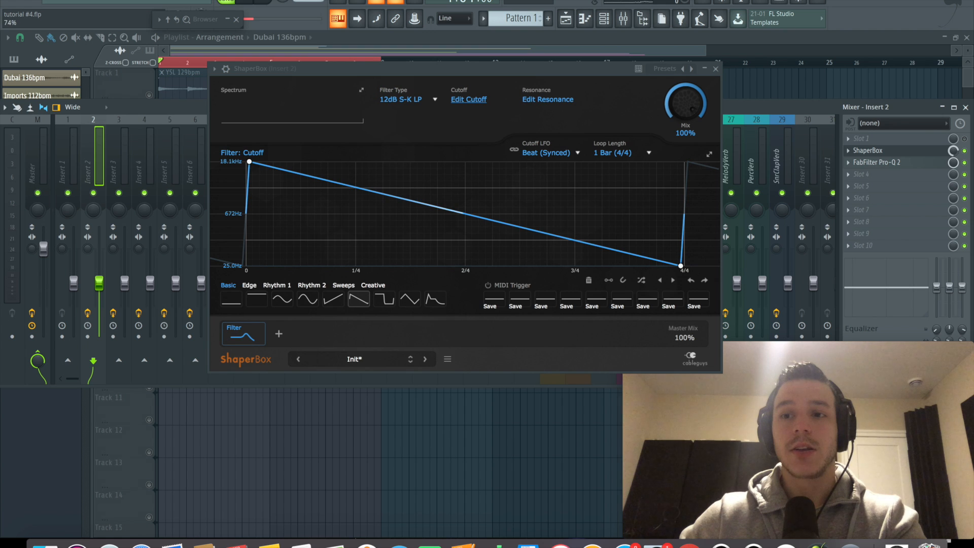
key("space")
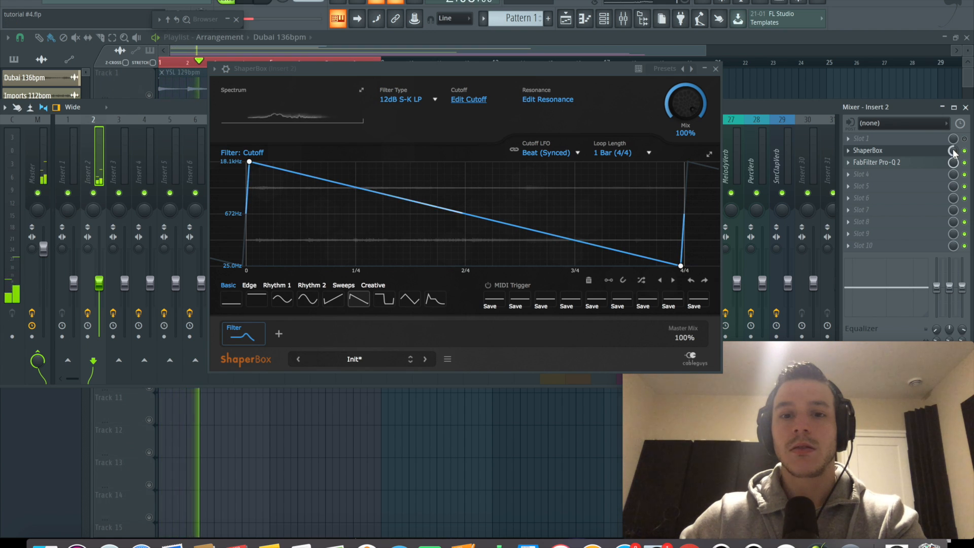
key("space")
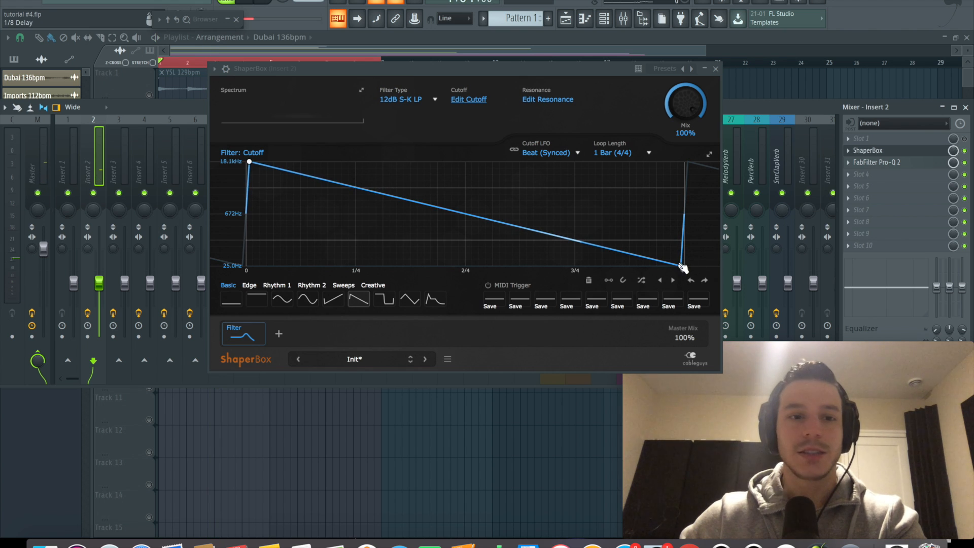
- Raise the end point of the filter cutoff curve to slightly above 672 Hz and audition the melody
left_click_drag(681, 263, 684, 207)
key("space")
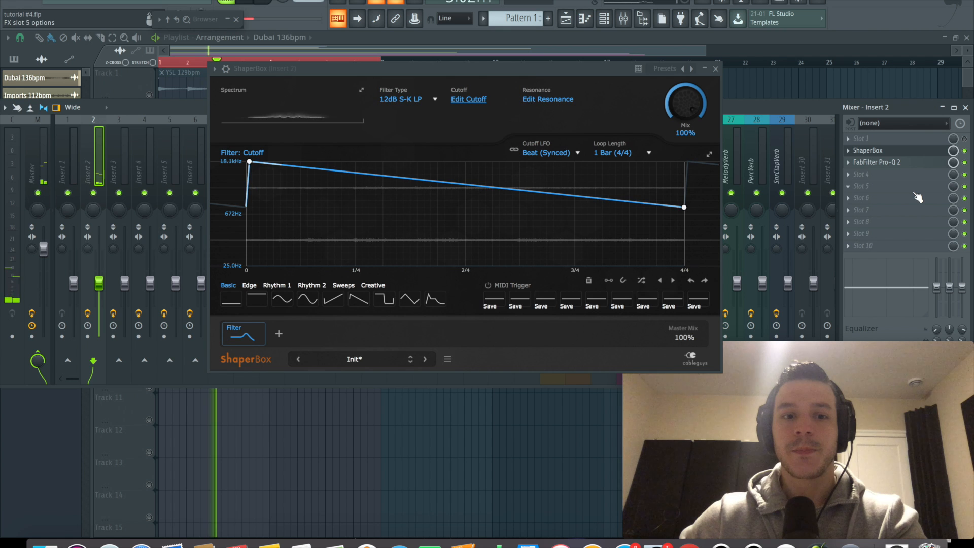
key("space")
- Audition the Rhythm 12 wave on the filter cutoff during playback, and switch the cutoff to the Rhythm 10 wave
left_click(311, 284)
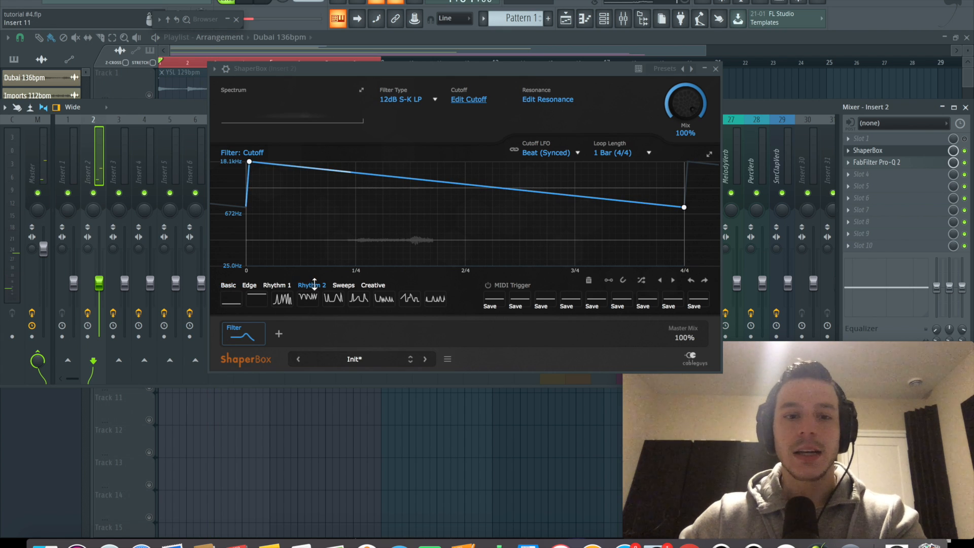
left_click(284, 299)
key("space")
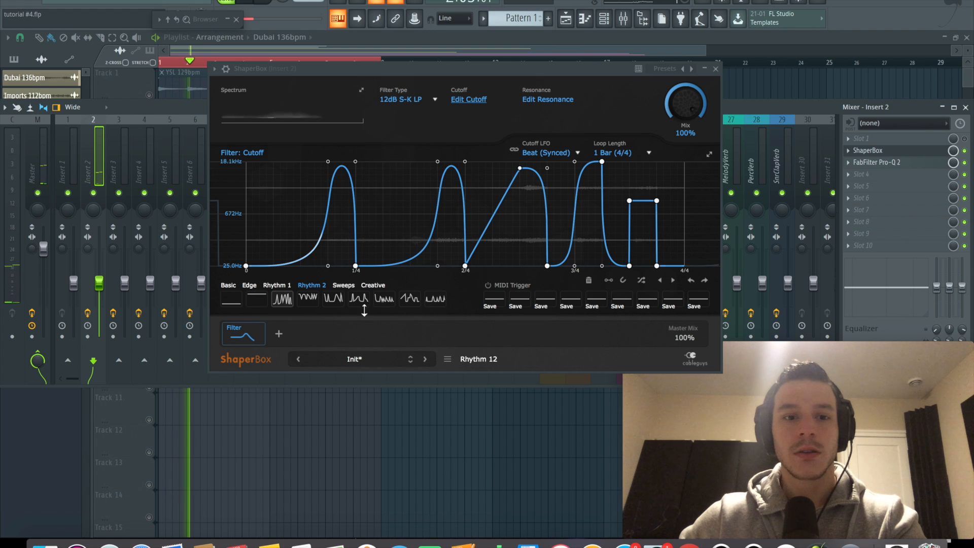
left_click(334, 298)
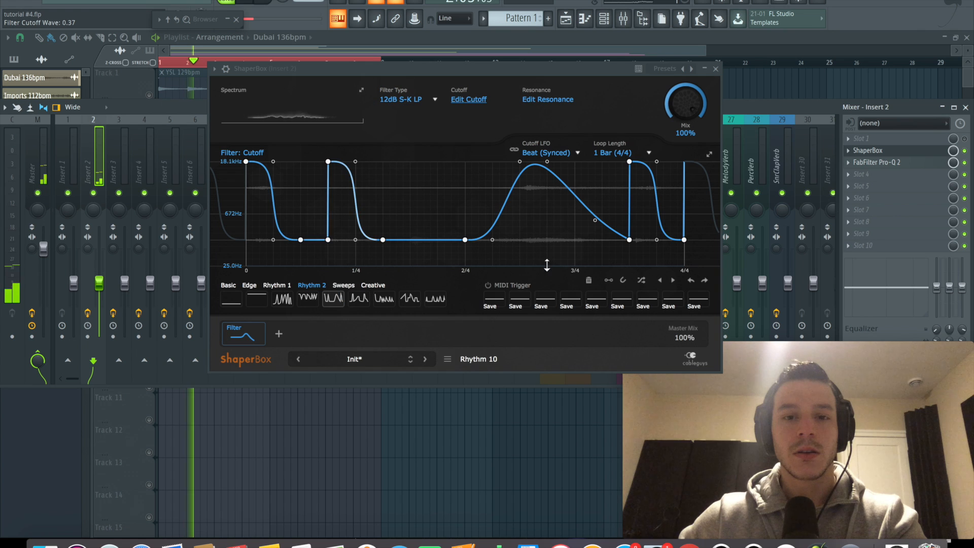
- Audition two waves from the Sweeps set on the filter cutoff while the melody plays
left_click(344, 285)
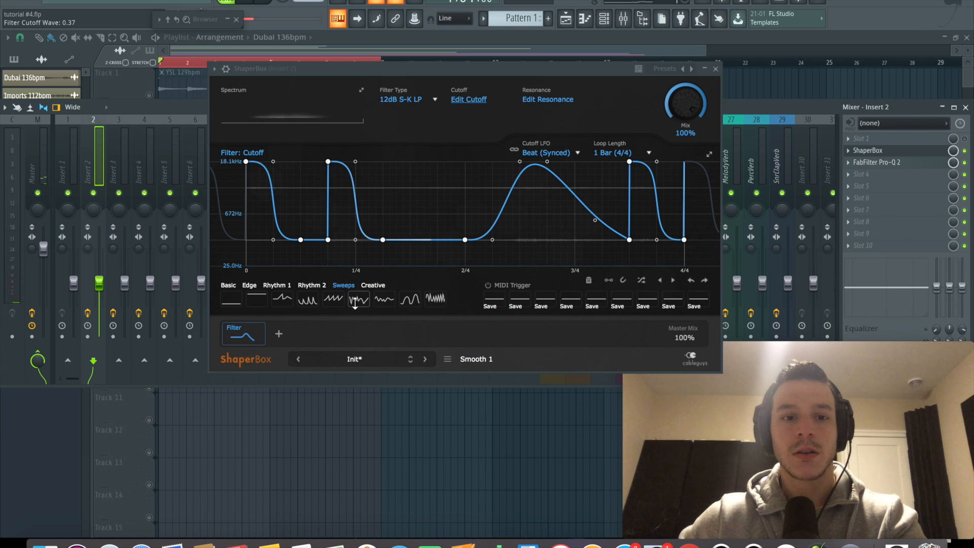
left_click(313, 299)
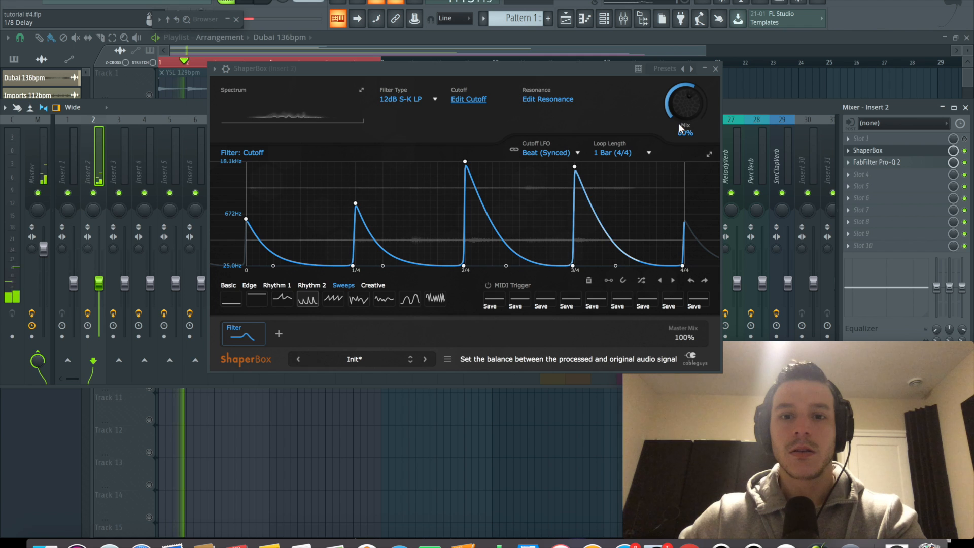
left_click(410, 299)
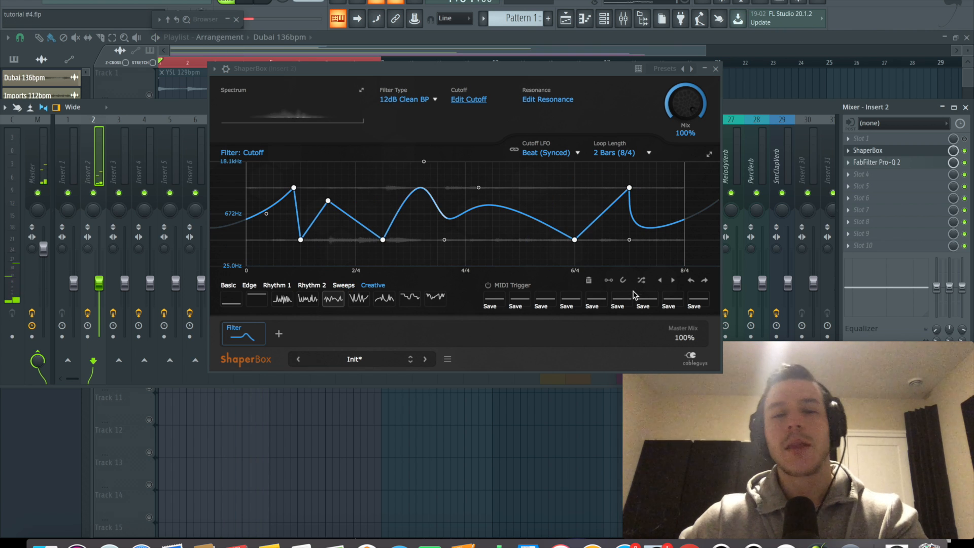
- Review the Filter shaper's loop length options and select 2 Bars (8/4)
left_click(626, 153)
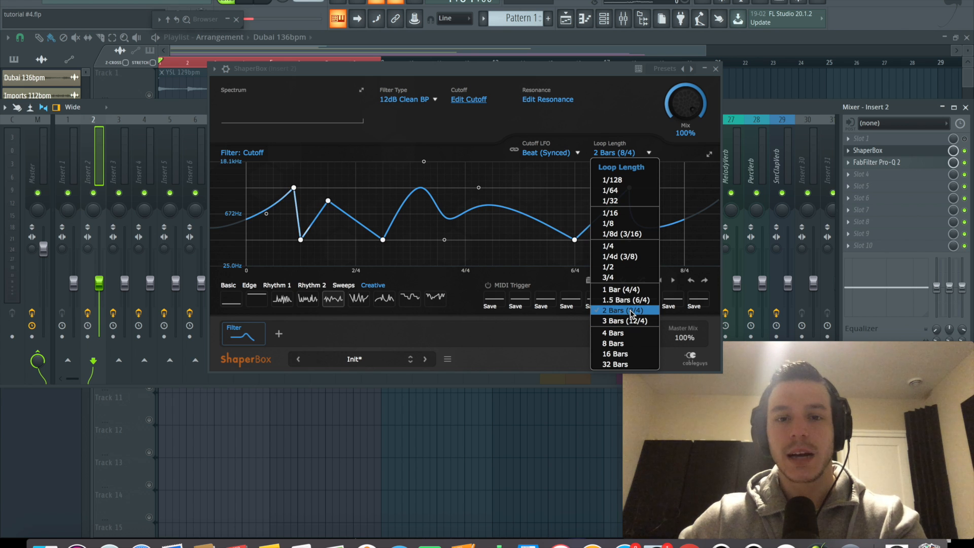
left_click(633, 309)
left_click(626, 153)
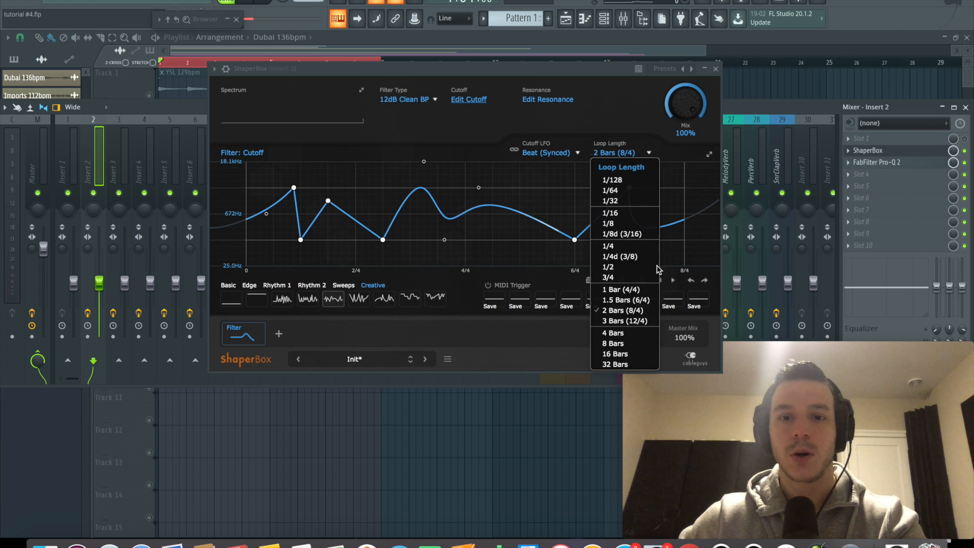
left_click(553, 80)
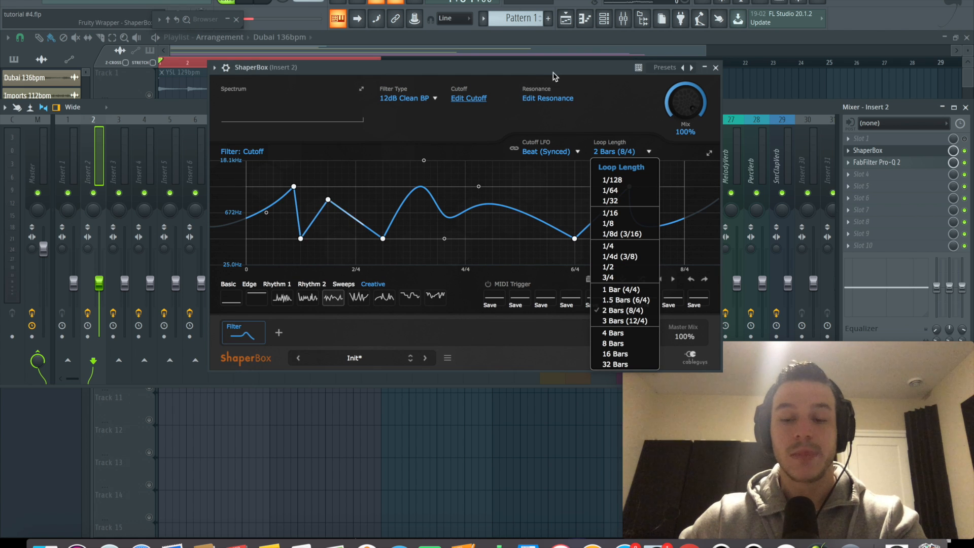
left_click(623, 310)
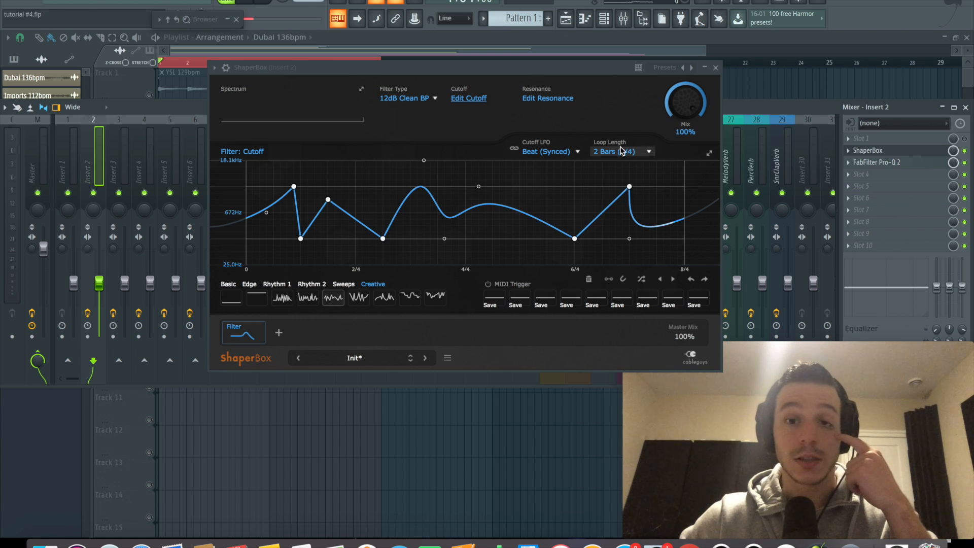
- Close ShaperBox with the Filter shaper removed and switch the playlist melody to the Imports 112bpm clip
left_click(585, 69)
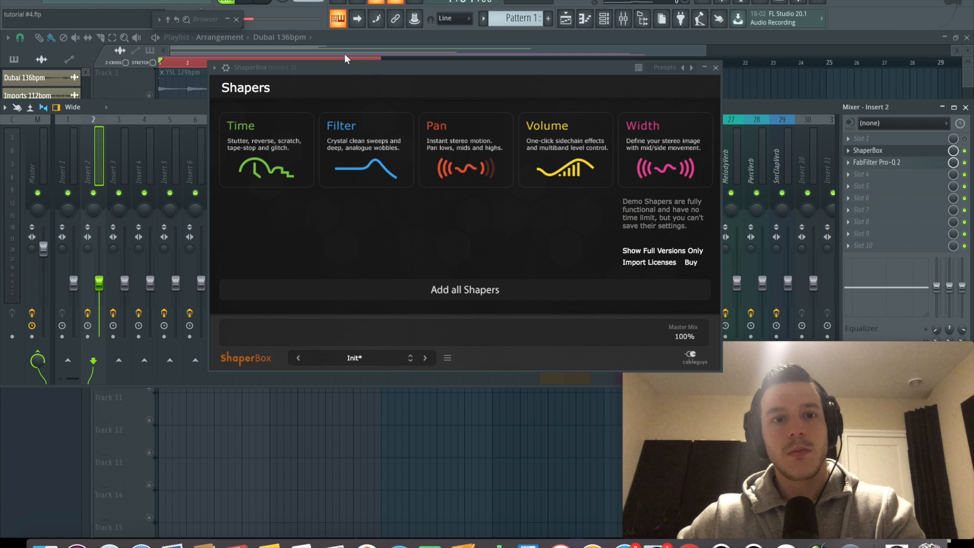
left_click(352, 33)
left_click(715, 68)
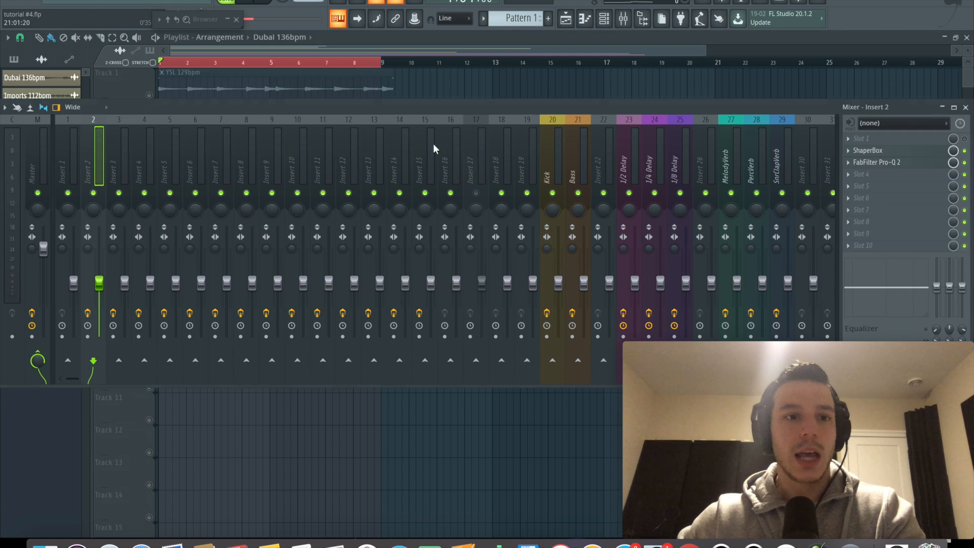
left_click(375, 34)
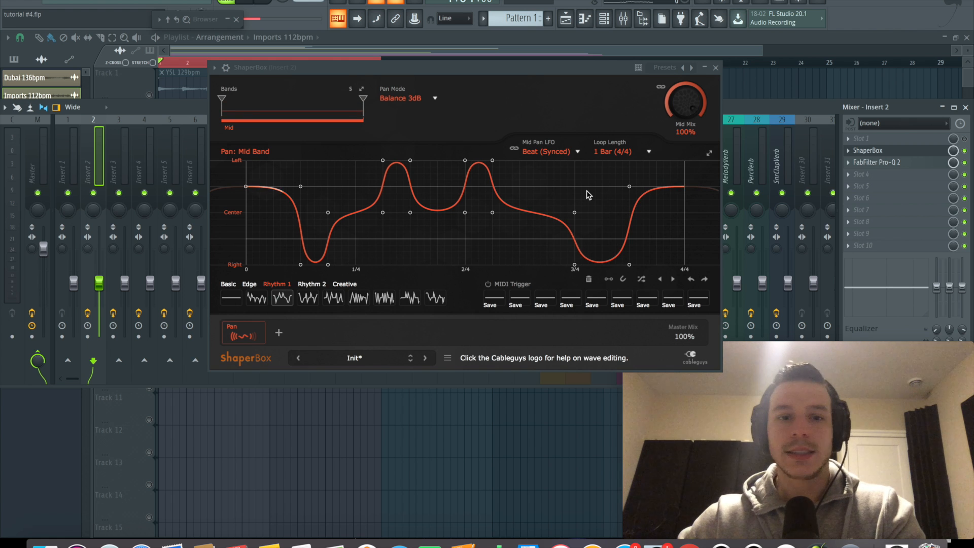
- Audition the Pan shaper's Rhythm 1 curve on the melody and set its high band split to about 1.36 kHz
left_click_drag(560, 72, 565, 64)
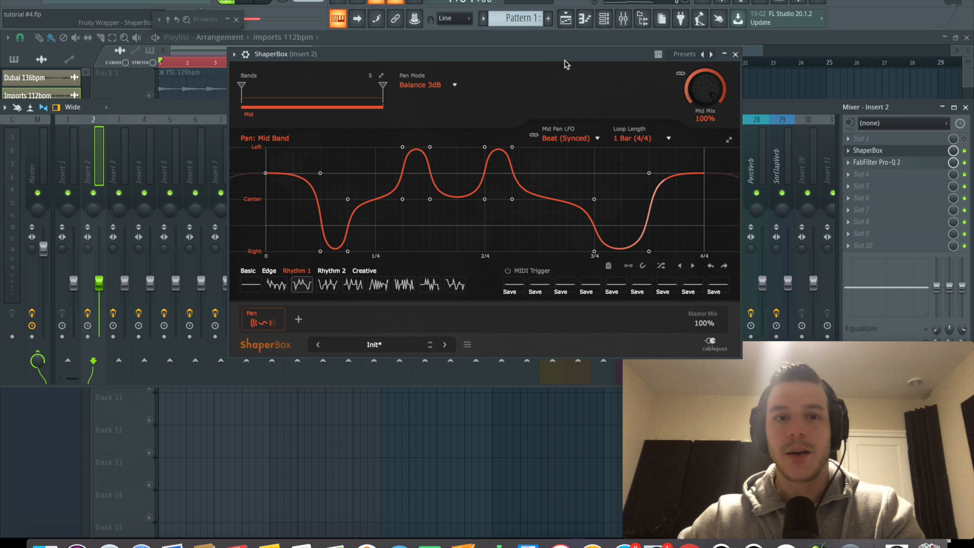
key("space")
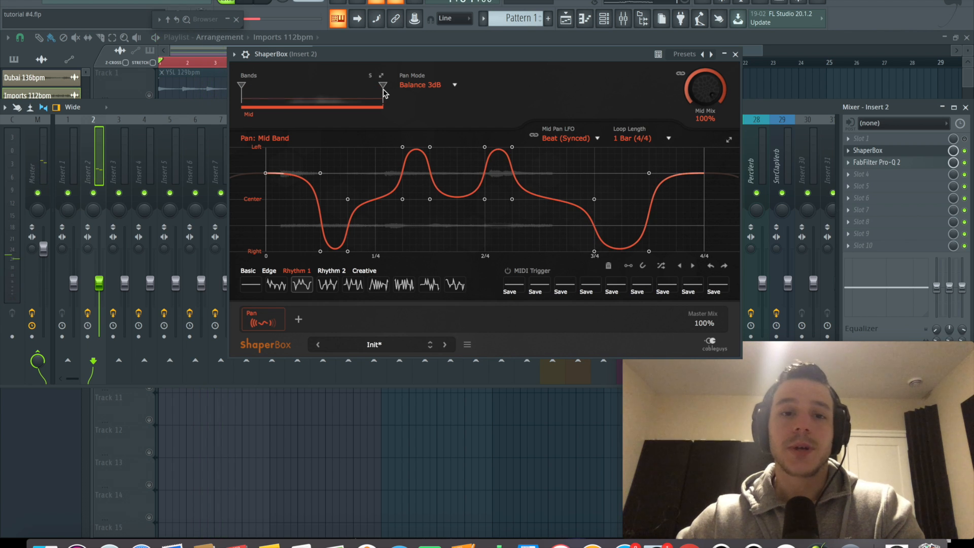
left_click_drag(380, 85, 333, 85)
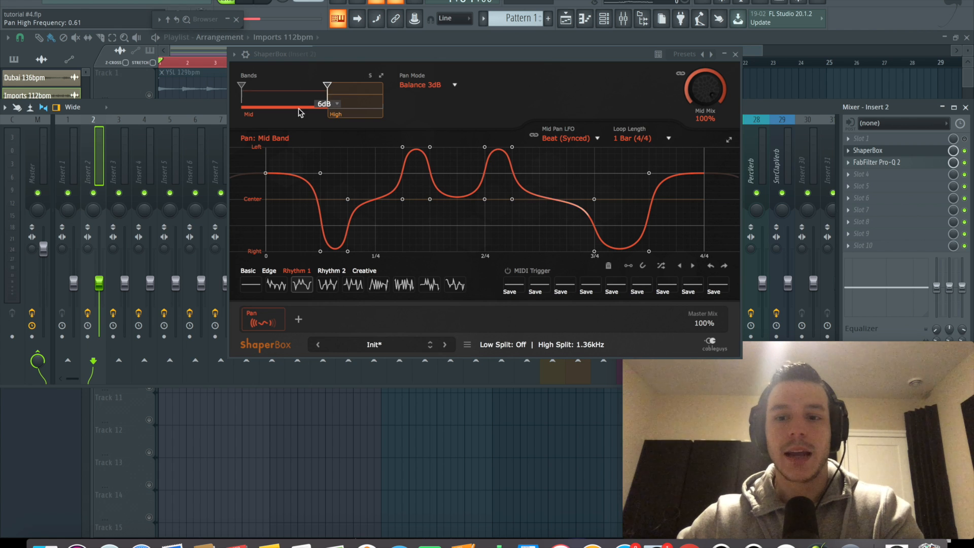
key("space")
- Turn off the Pan shaper's high band split and replace the Pan shaper with the Volume shaper
left_click_drag(327, 86, 383, 86)
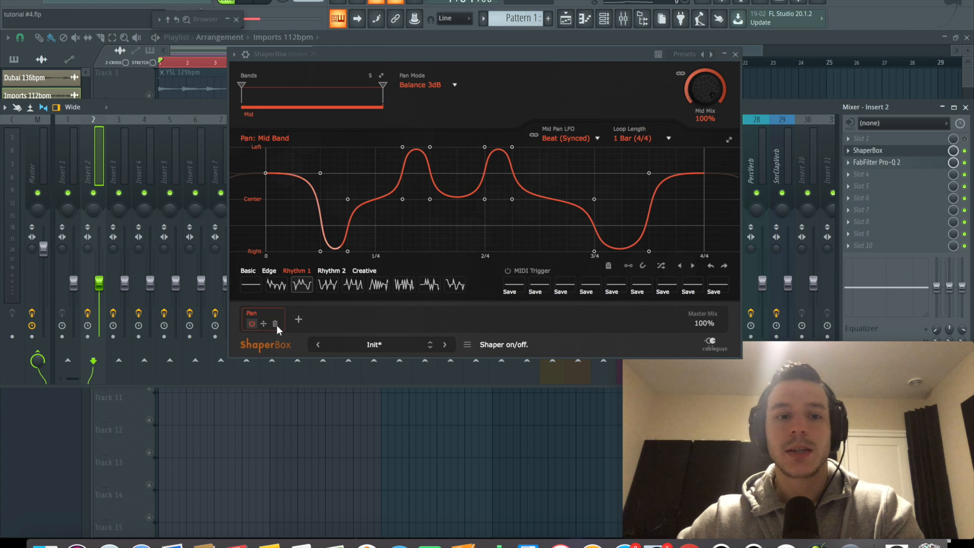
left_click(275, 324)
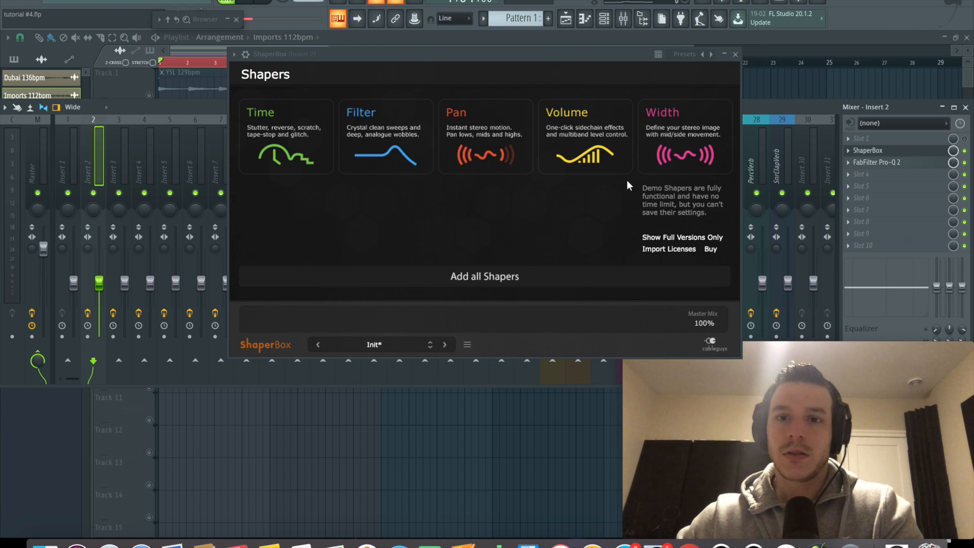
left_click(586, 133)
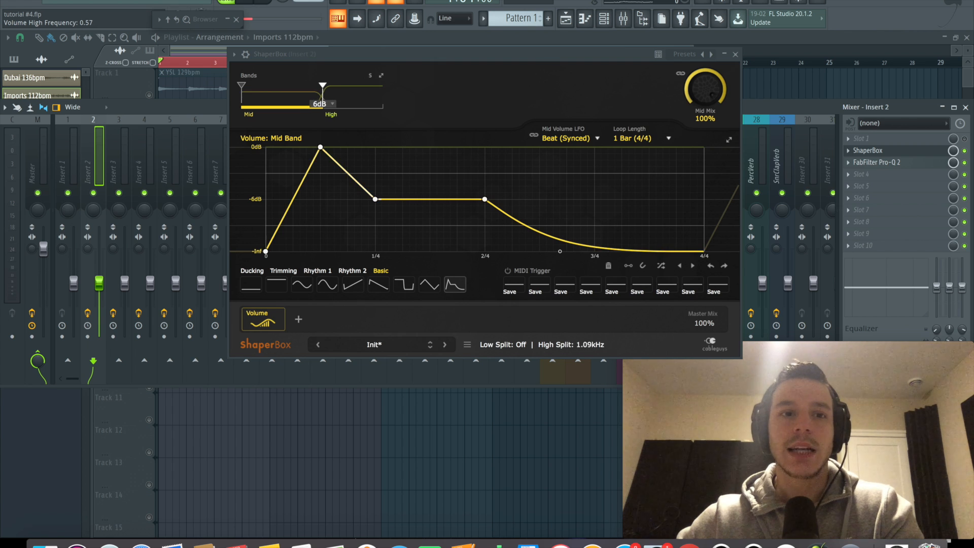
- Set the Volume shaper's high split to about 1.32 kHz and audition the melody
mouse_move(320, 85)
left_mouse_down()
mouse_move(300, 84)
mouse_move(328, 85)
left_mouse_up()
key("space")
left_click_drag(328, 85, 327, 86)
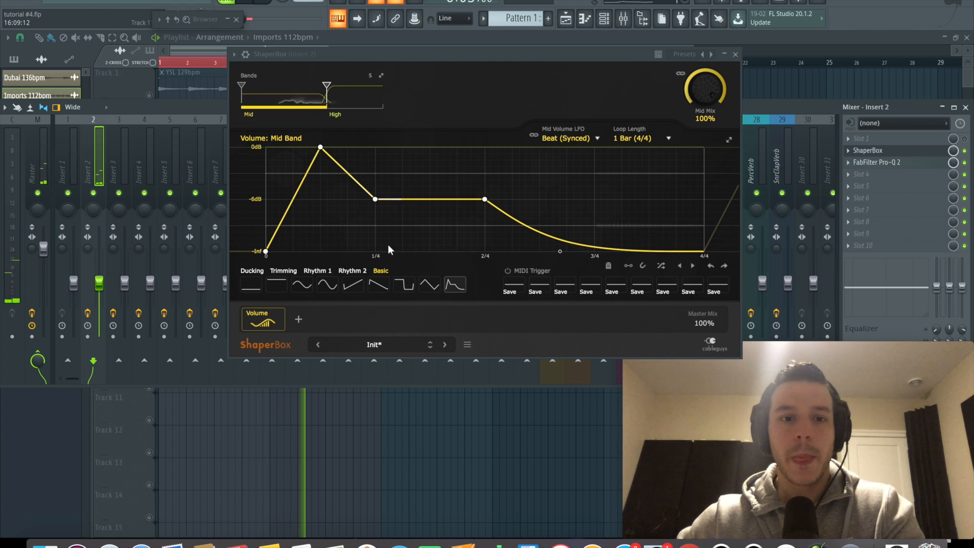
- Apply the first Rhythm 2 wave to the mid band volume over 2 Bars (8/4) and turn off the high band split
left_click(354, 270)
left_click(639, 138)
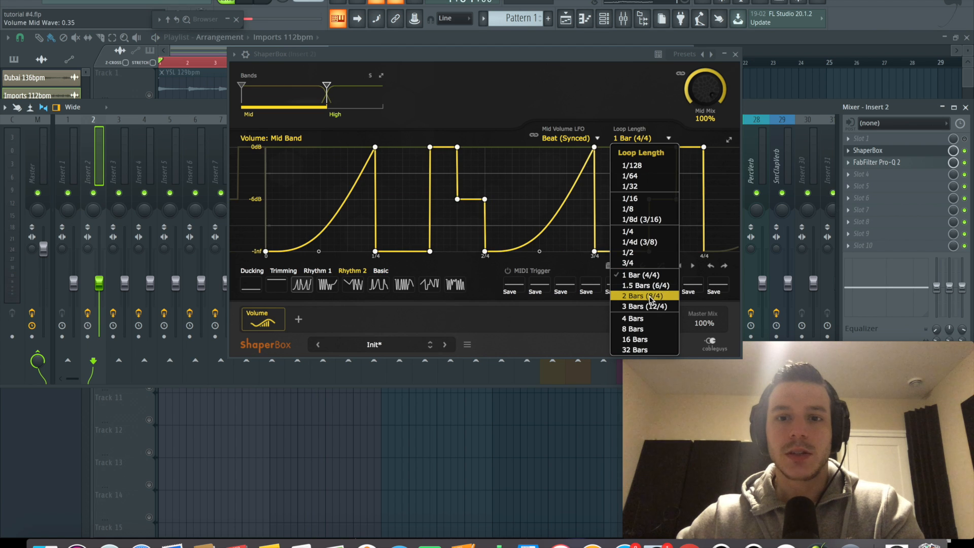
left_click(651, 298)
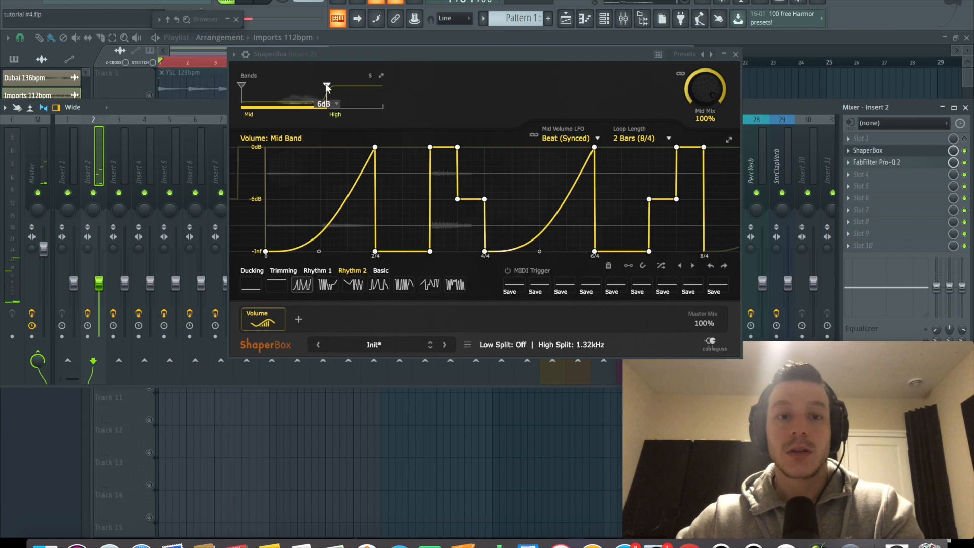
left_click_drag(327, 99, 497, 98)
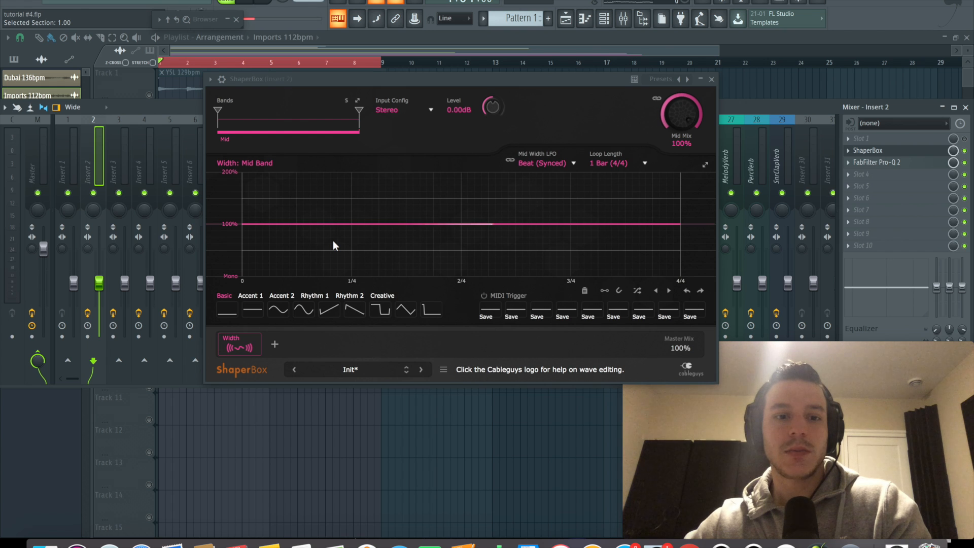
- Apply the Sine wave to the Width shaper's mid band and audition the melody
left_click(277, 309)
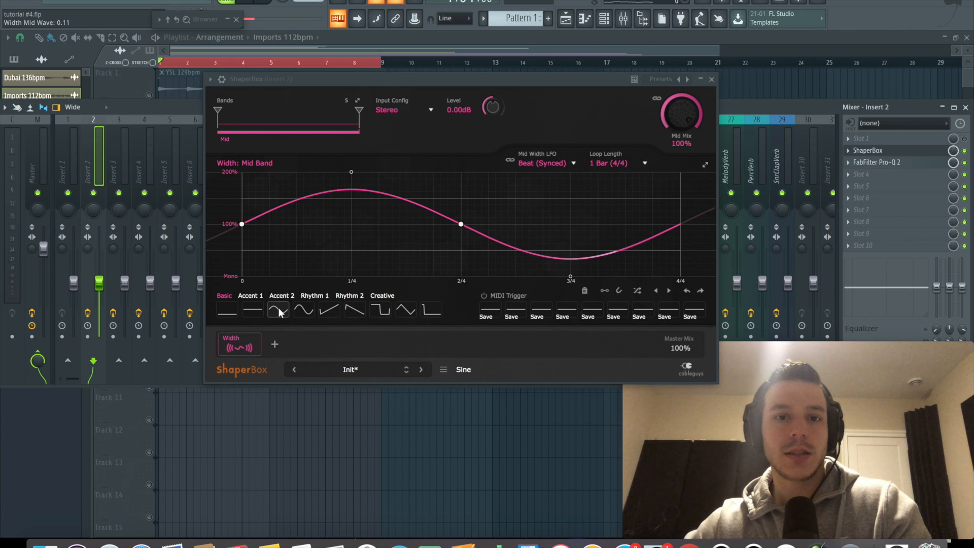
key("space")
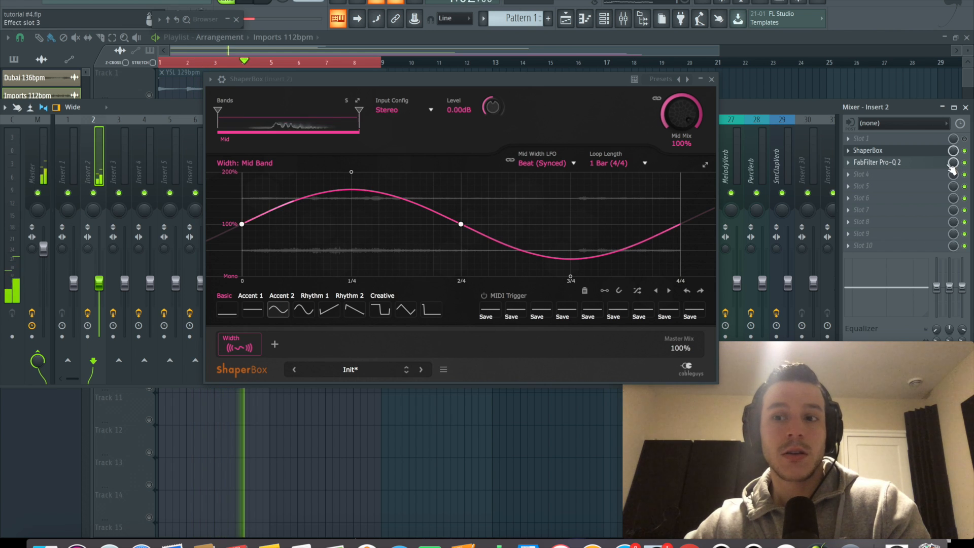
key("space")
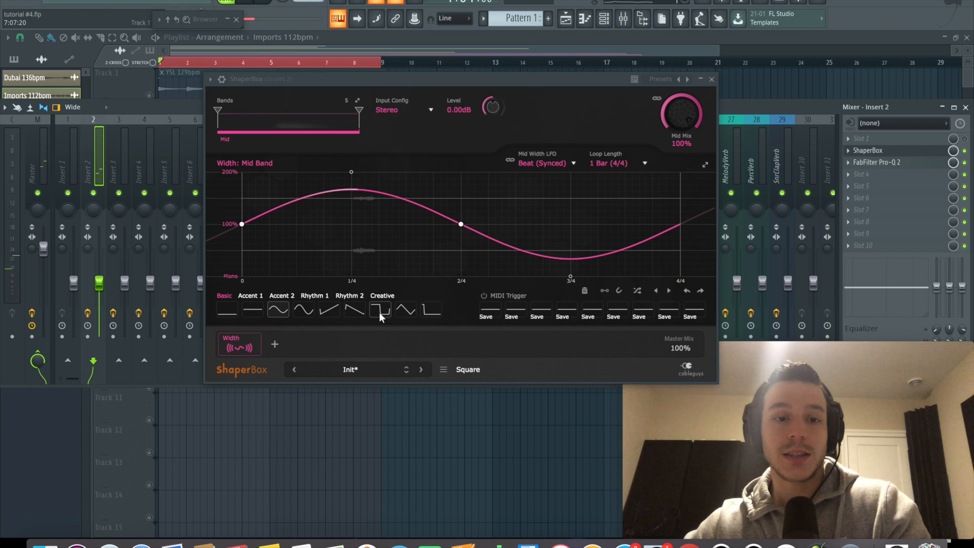
key("space")
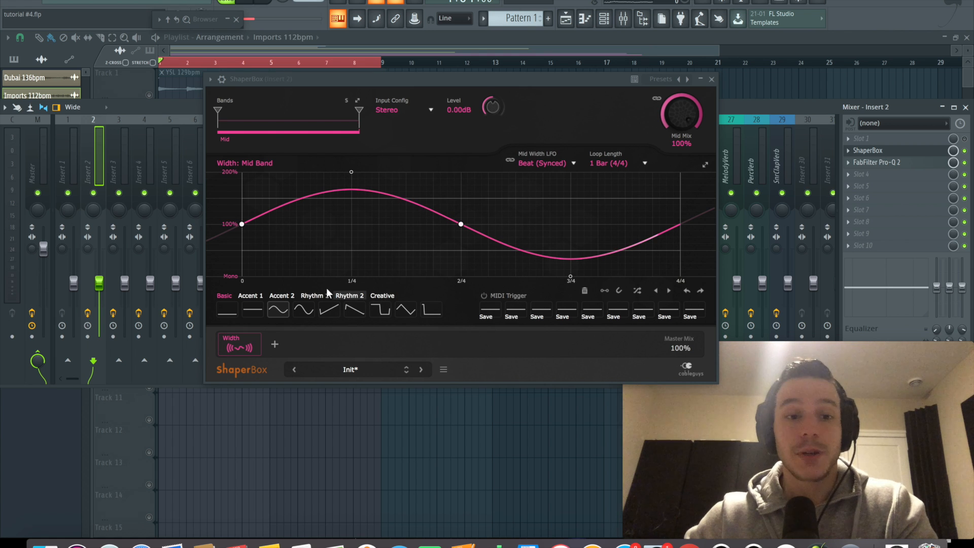
- Switch the mid band width to the Rhythm 1 wave, set its loop length to 2 Bars (8/4), and audition the melody
left_click(314, 298)
left_click(280, 311)
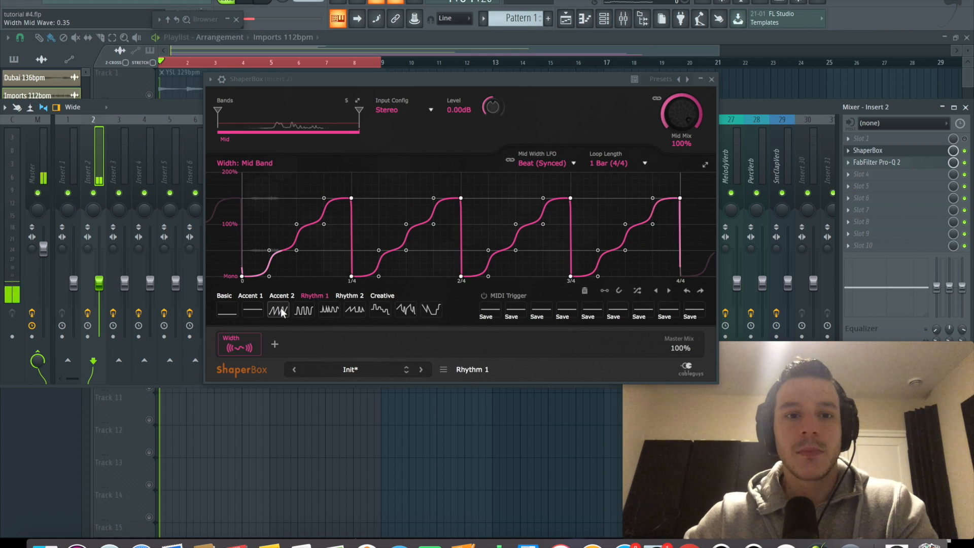
left_click(303, 310)
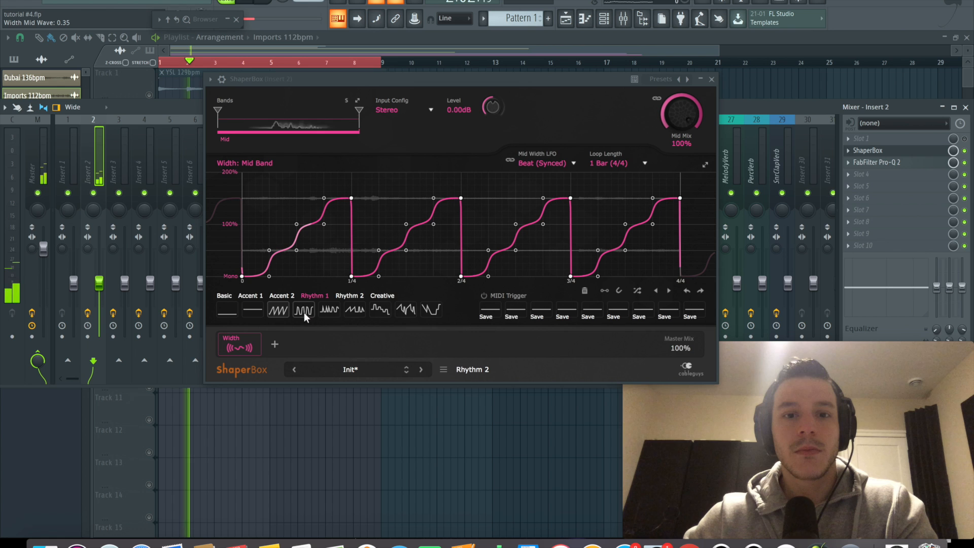
left_click(607, 164)
left_click(620, 321)
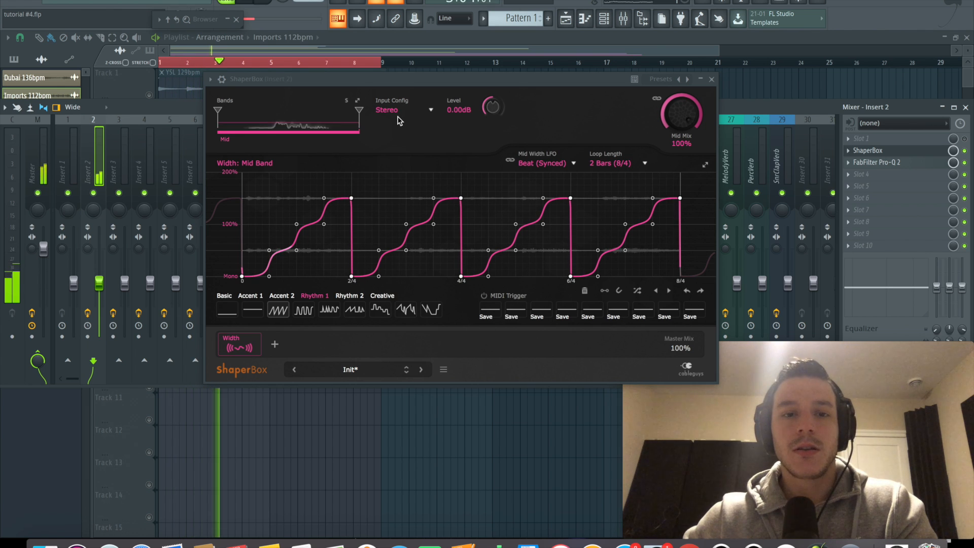
key("space")
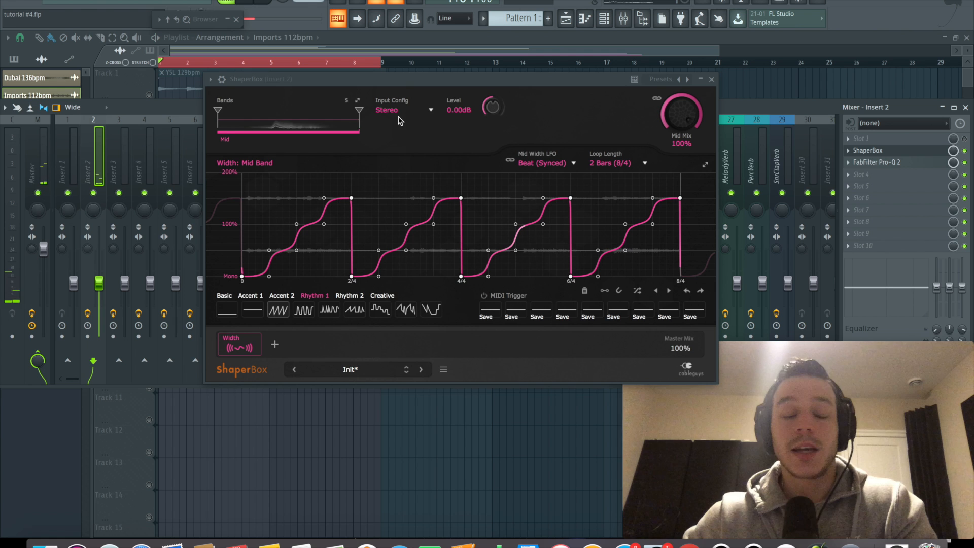
- Remove the Width shaper, then close and reopen ShaperBox from the Insert 2 mixer track
mouse_move(237, 340)
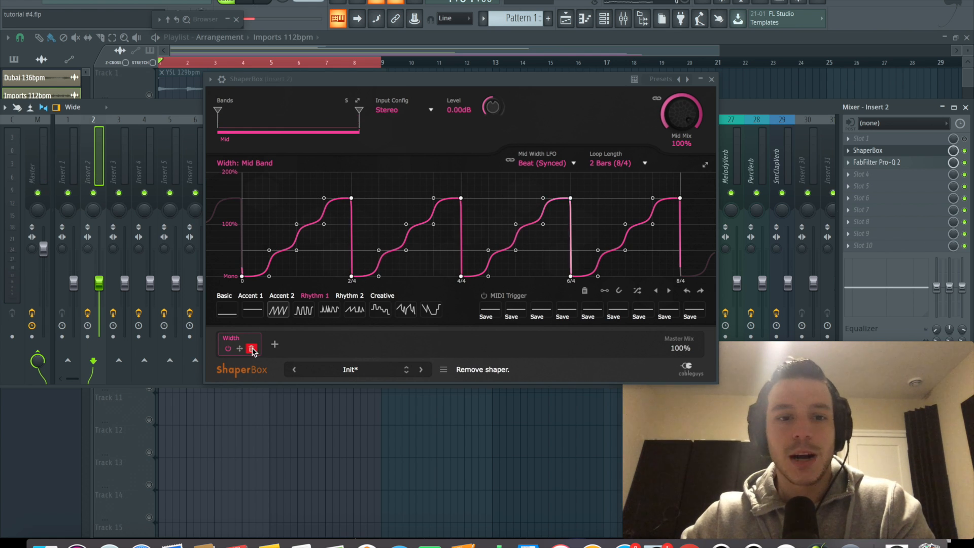
left_click(252, 349)
key("Escape")
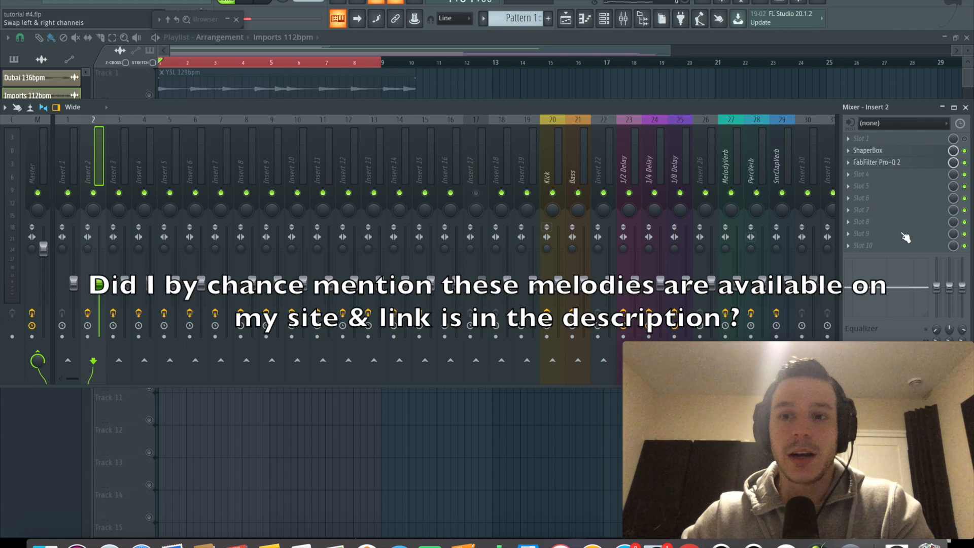
left_click(895, 152)
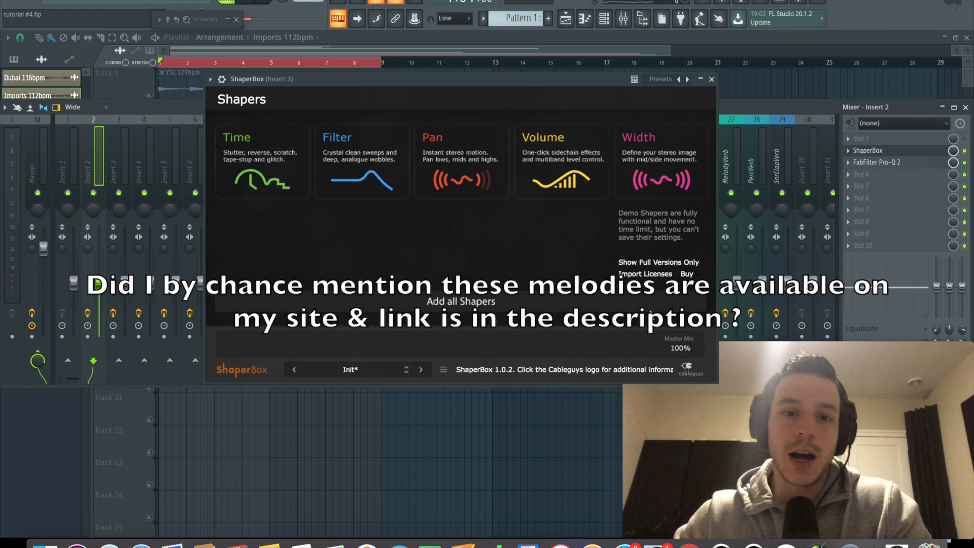
- Load the Crazy Motion Reverse preset and audition the preceding presets back through Beat Deformer 3 and 2 to Beat Deformer 1
left_click(336, 302)
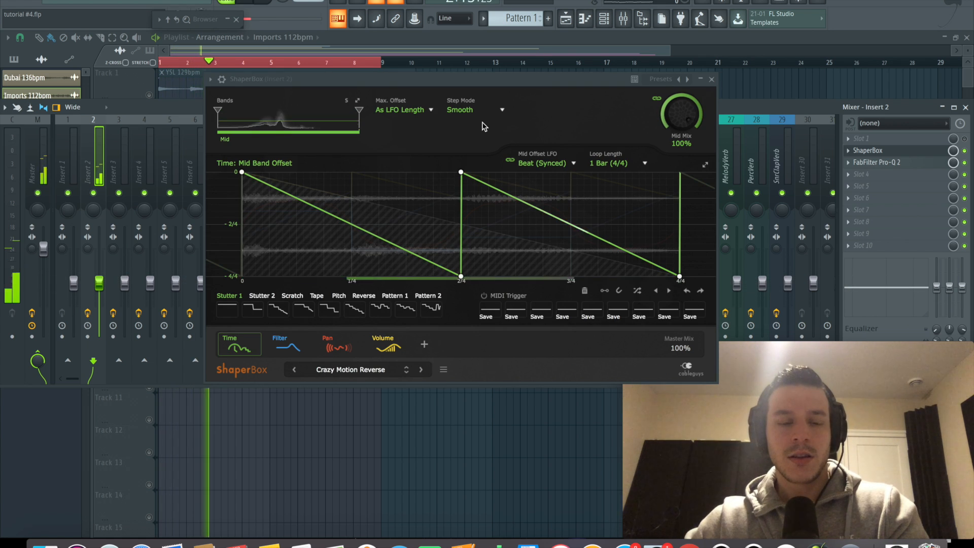
left_click(293, 369)
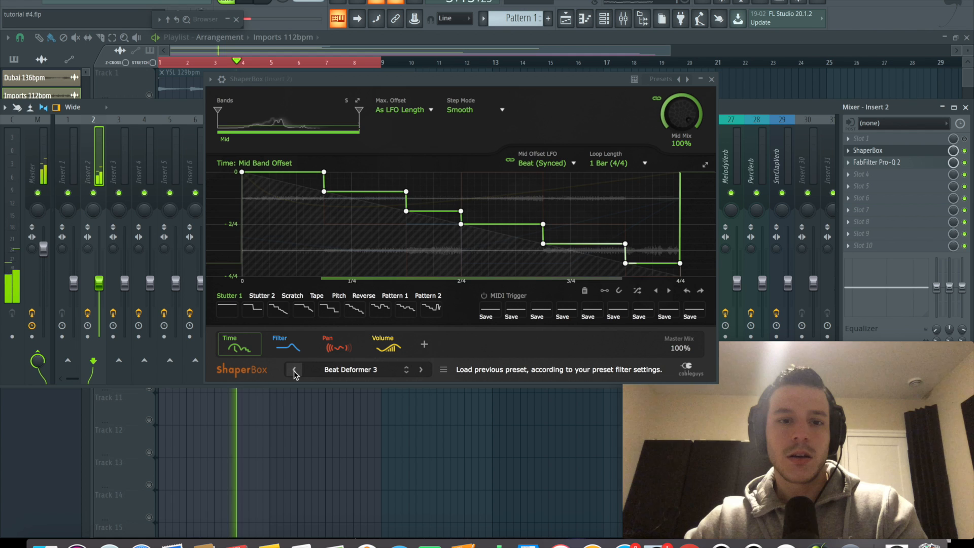
left_click(293, 369)
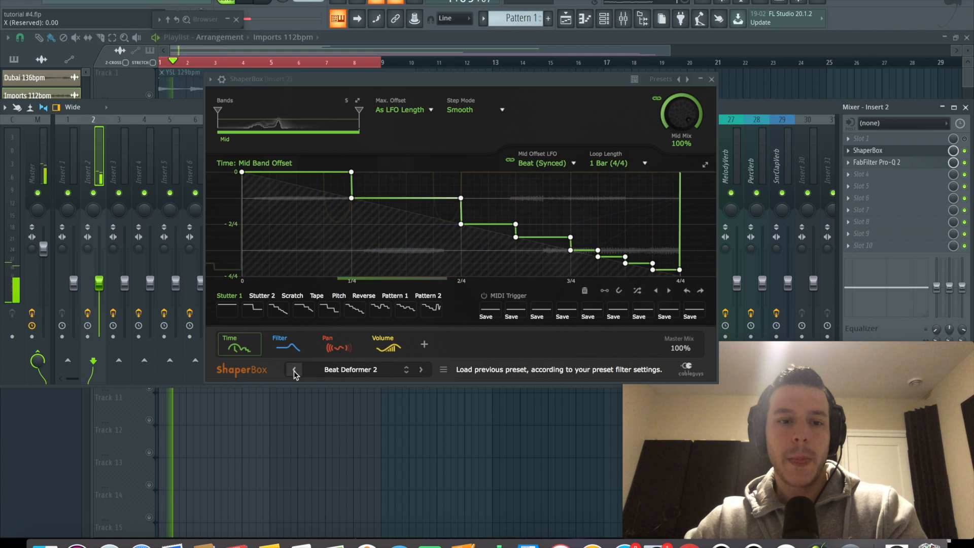
left_click(293, 369)
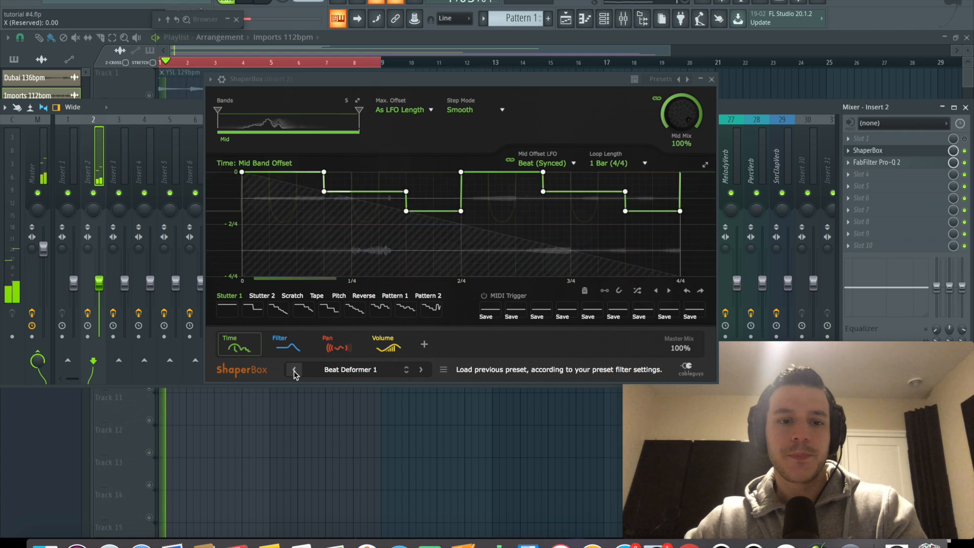
- Audition the preceding ShaperBox presets Floating Duck, Tension For Sustain, 8 Triangle up and 8 Triangle Down on the melody
left_click(294, 369)
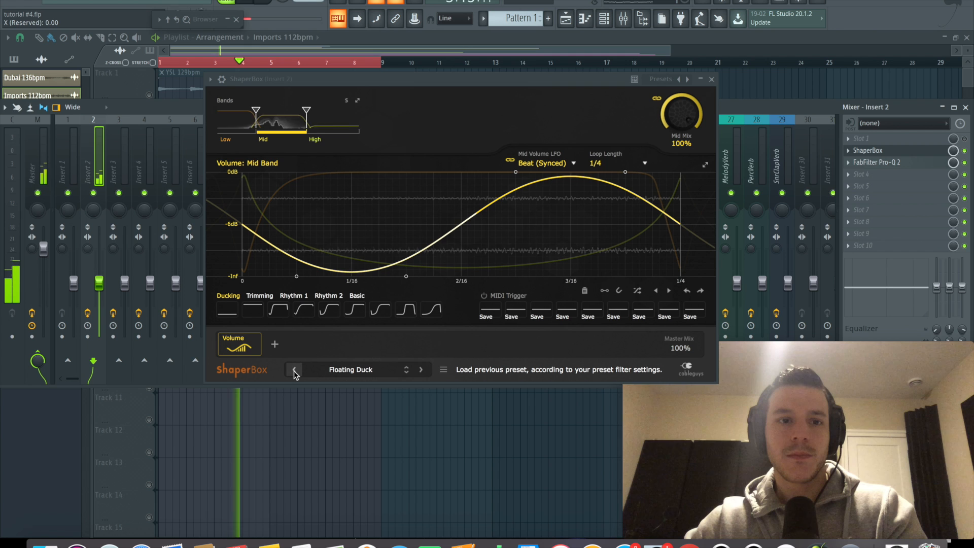
left_click(294, 370)
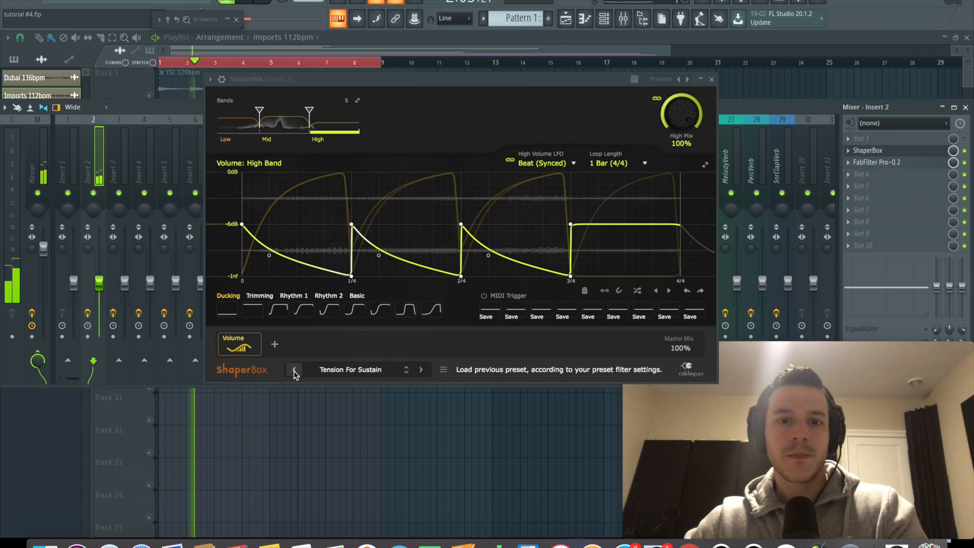
left_click(294, 370)
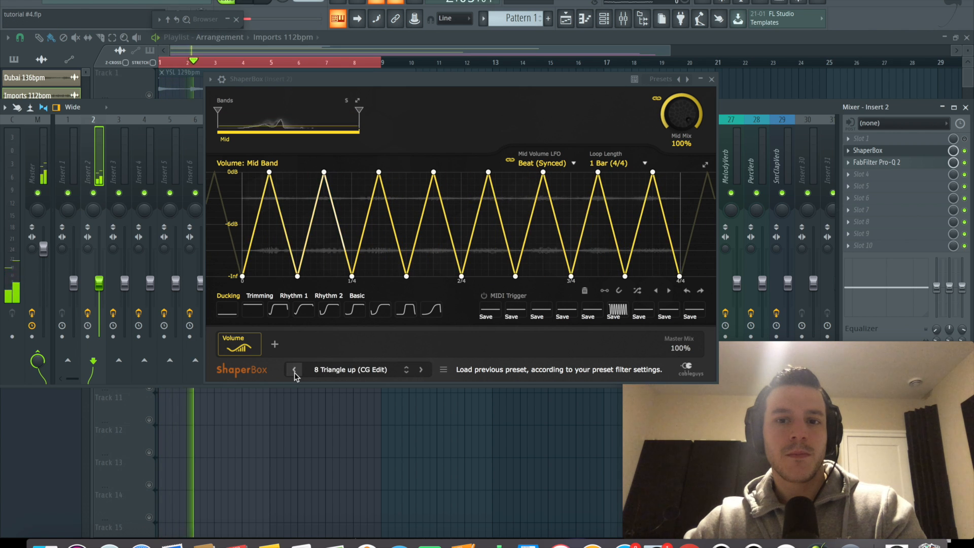
left_click(294, 371)
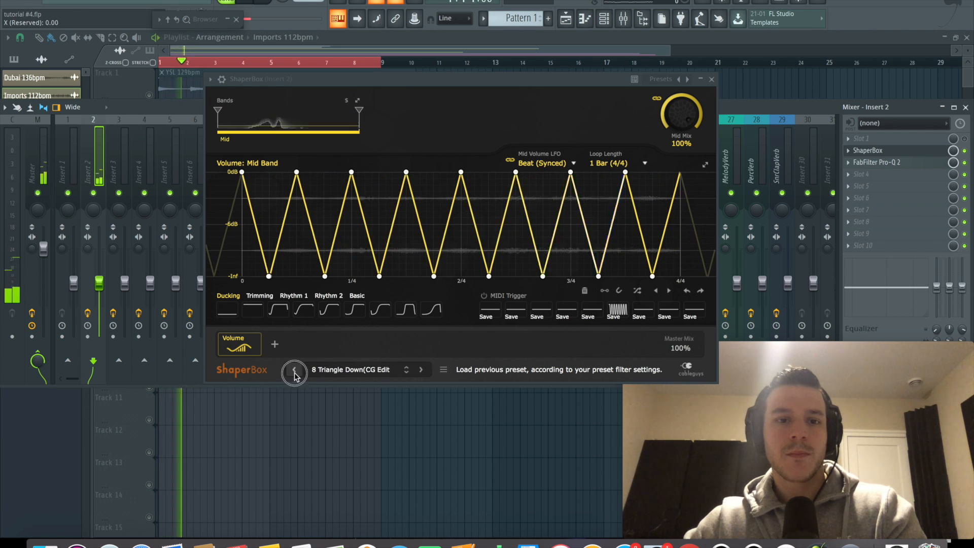
- Load the Quarter to Three (2x) preset from the library, then bypass and re-enable its Time shaper to compare the sound
left_click(346, 164)
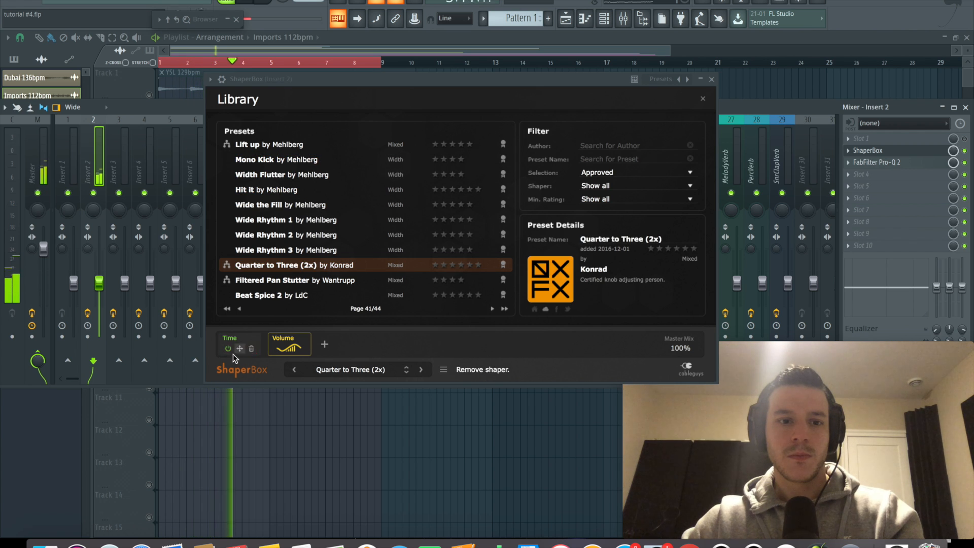
left_click(228, 350)
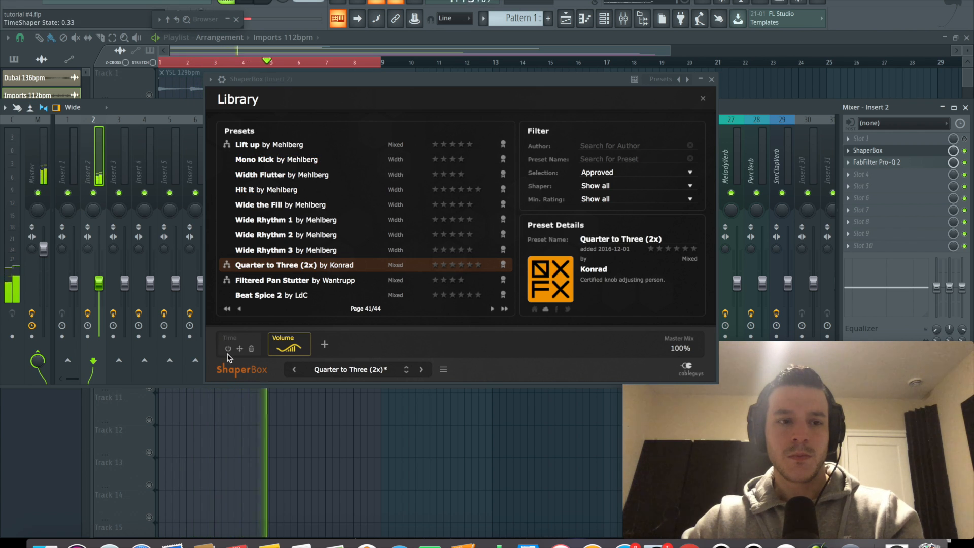
left_click(228, 349)
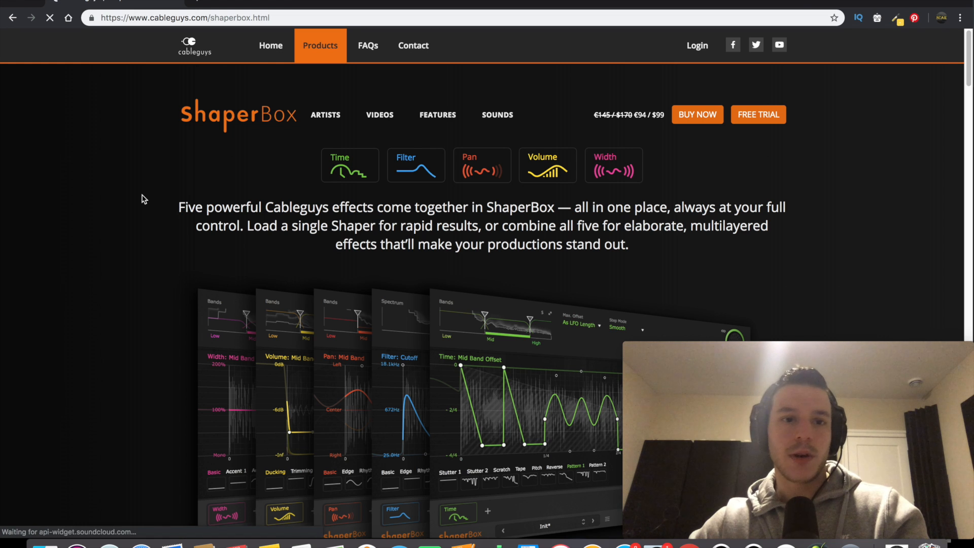
- Switch to the browser and look over the Cableguys ShaperBox product page, including the bundle price
scroll(144, 199, "down", 1)
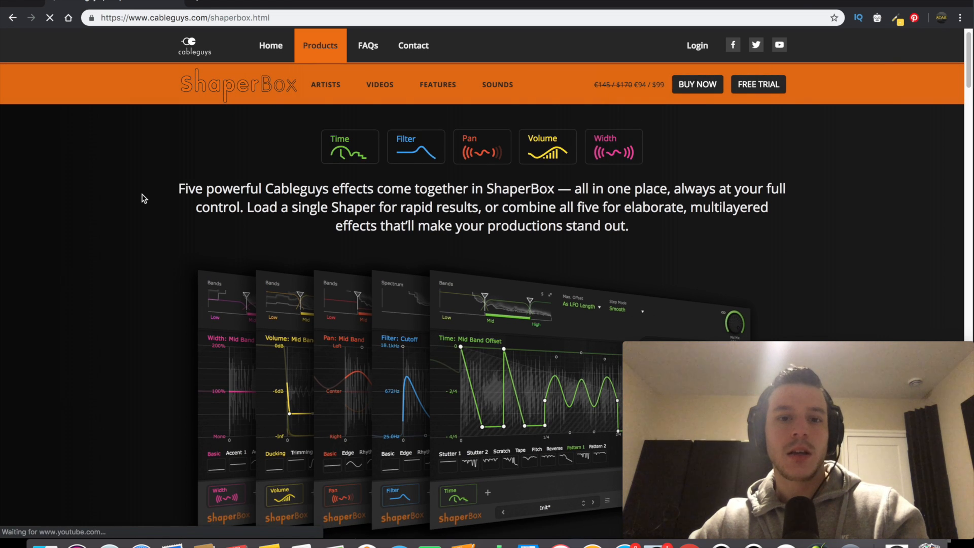
scroll(144, 199, "down", 10)
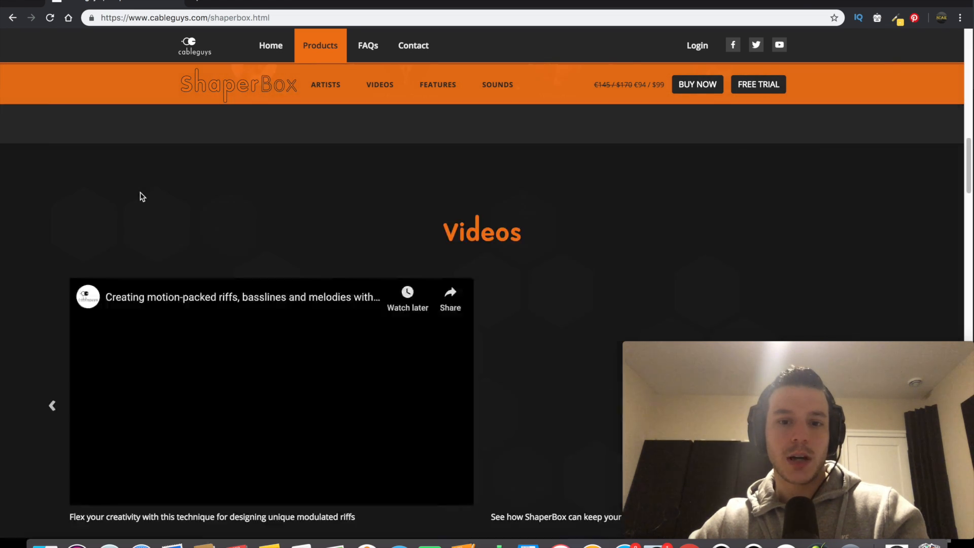
scroll(142, 196, "up", 10)
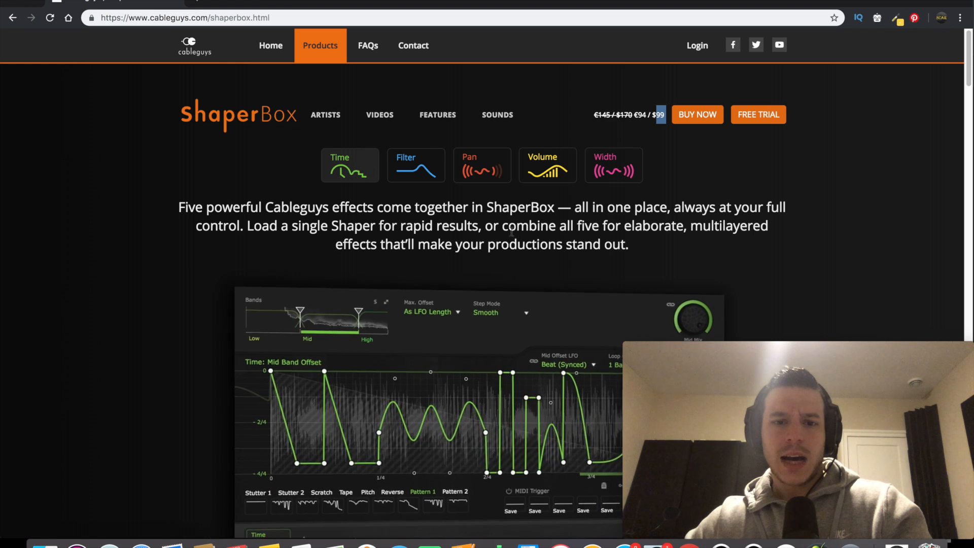
- Examine the descriptions and individual prices of the five shapers ShaperBox contains, from TimeShaper to WidthShaper, then return to the page's introduction
scroll(511, 232, "down", 10)
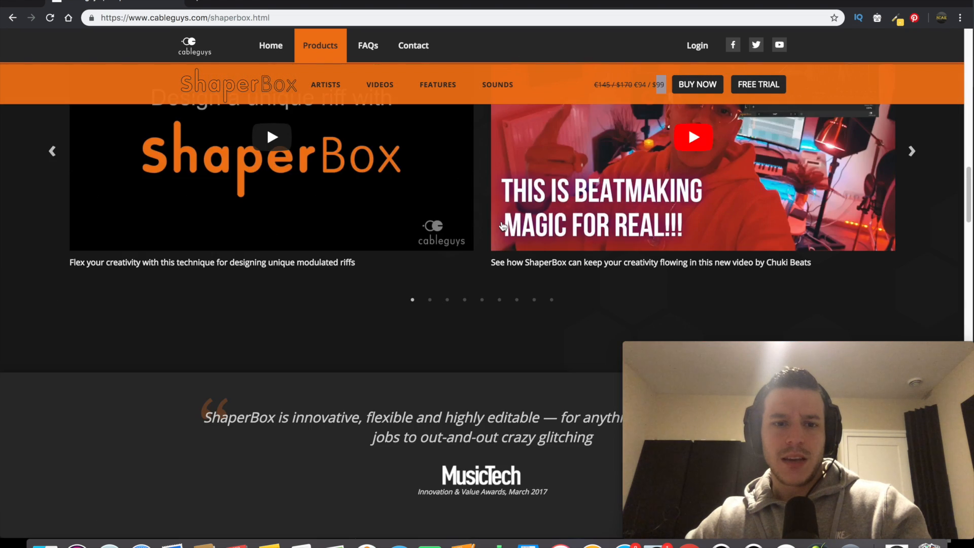
scroll(502, 225, "down", 12)
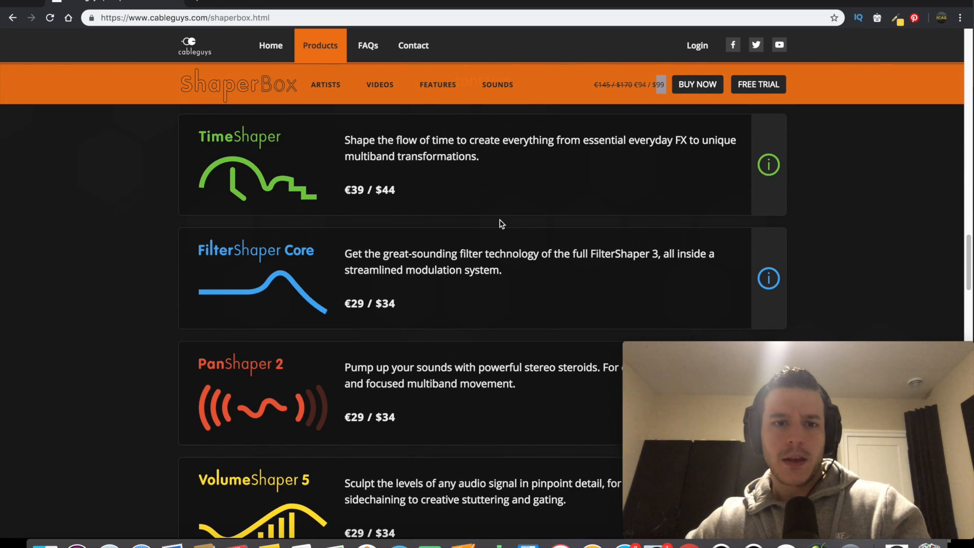
scroll(266, 207, "up", 1)
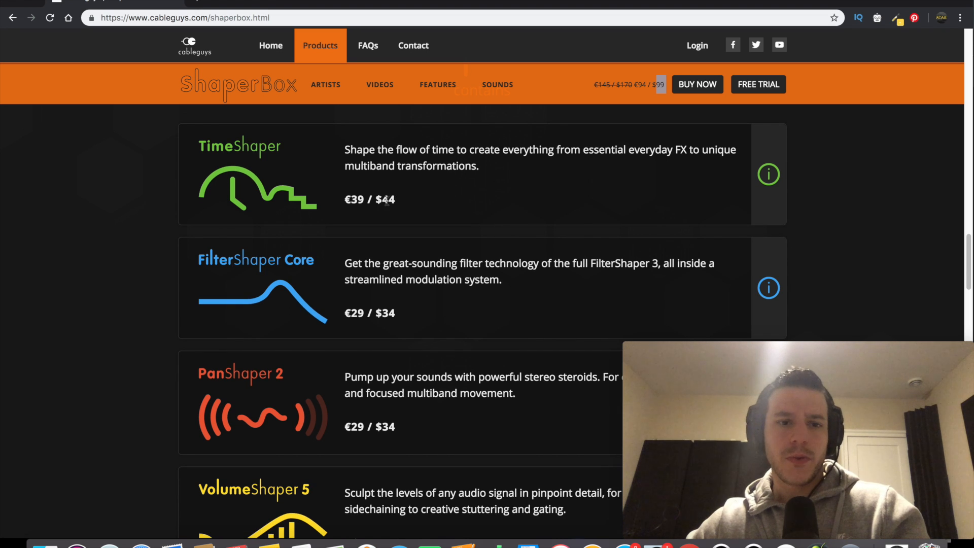
scroll(359, 275, "down", 4)
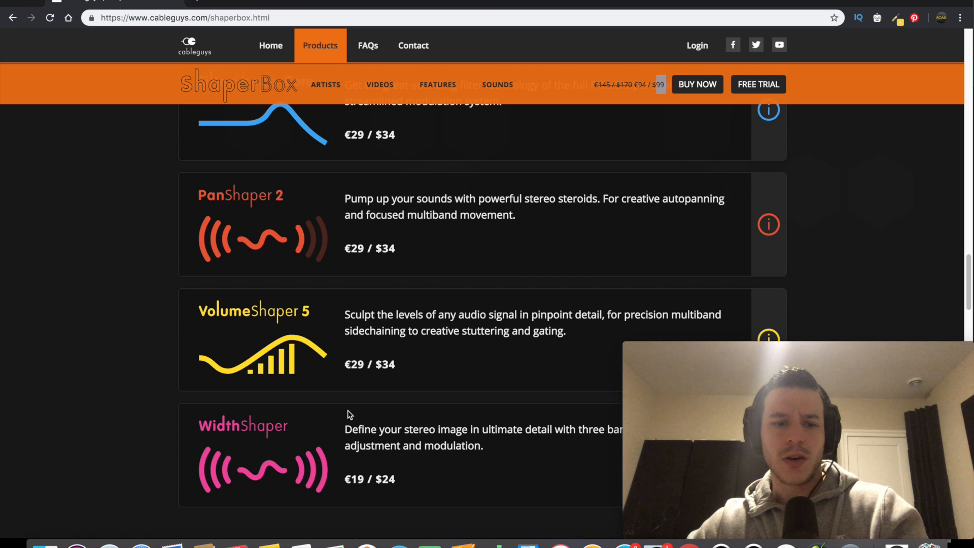
scroll(345, 375, "up", 5)
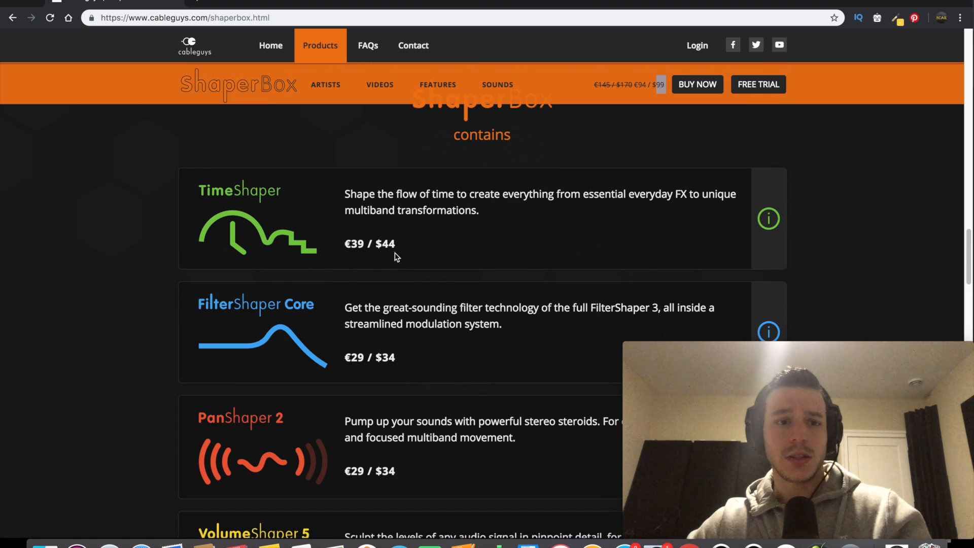
scroll(402, 259, "down", 2)
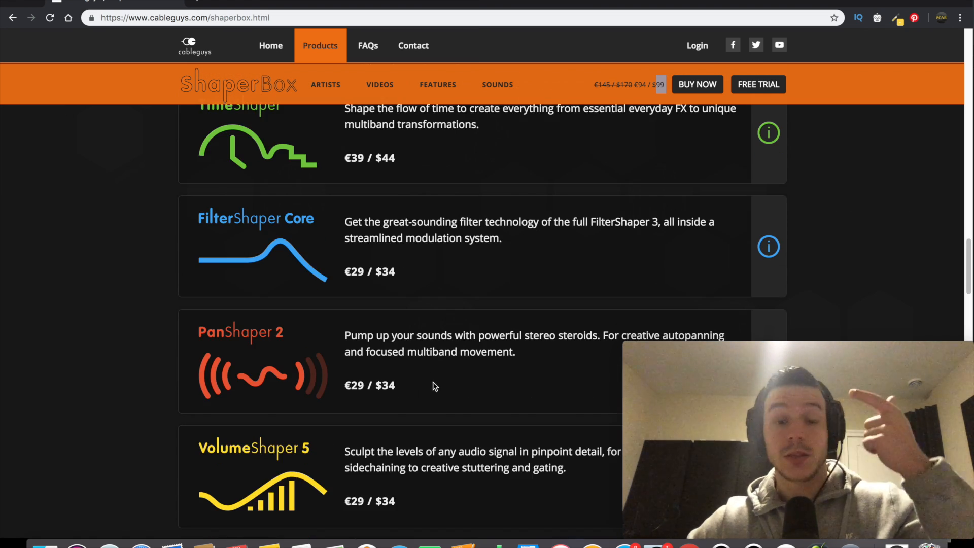
scroll(423, 391, "down", 4)
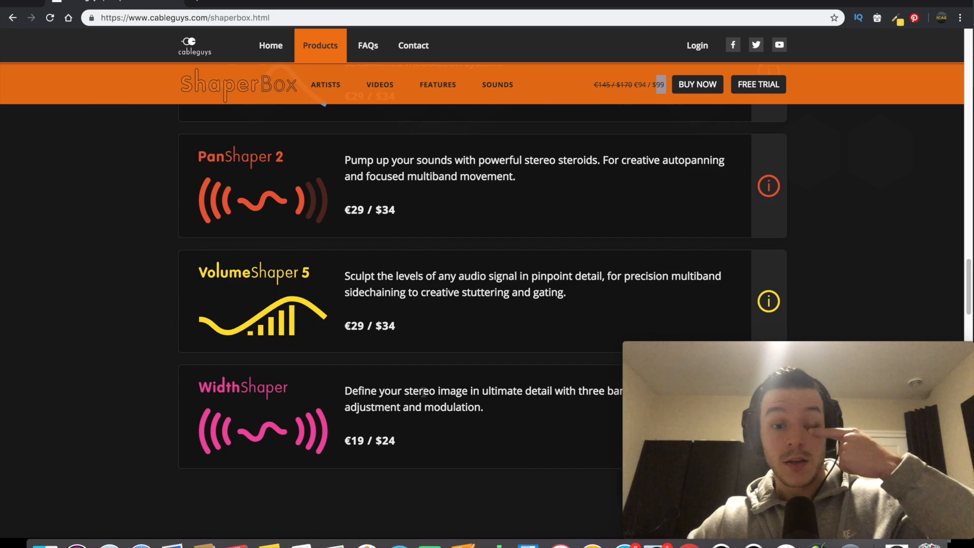
scroll(423, 391, "up", 5)
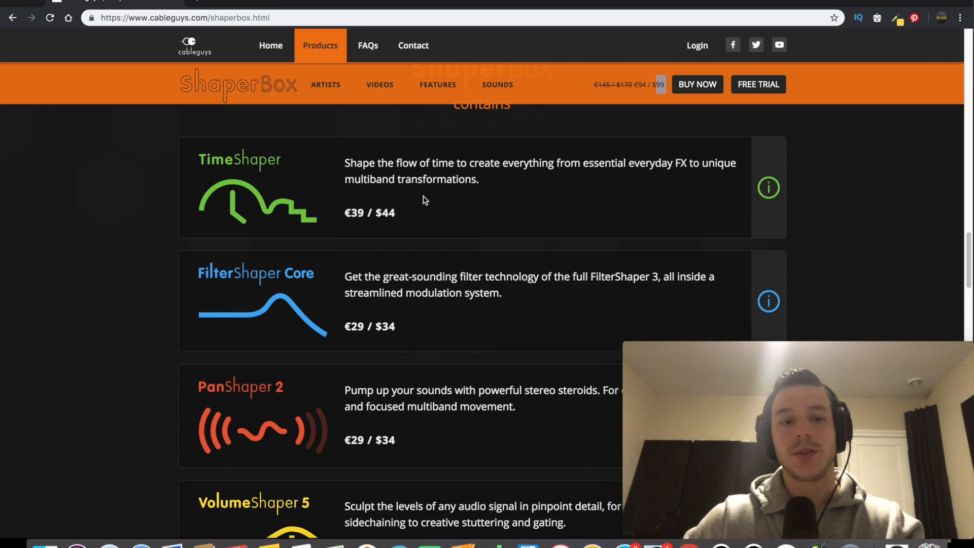
scroll(423, 200, "up", 4)
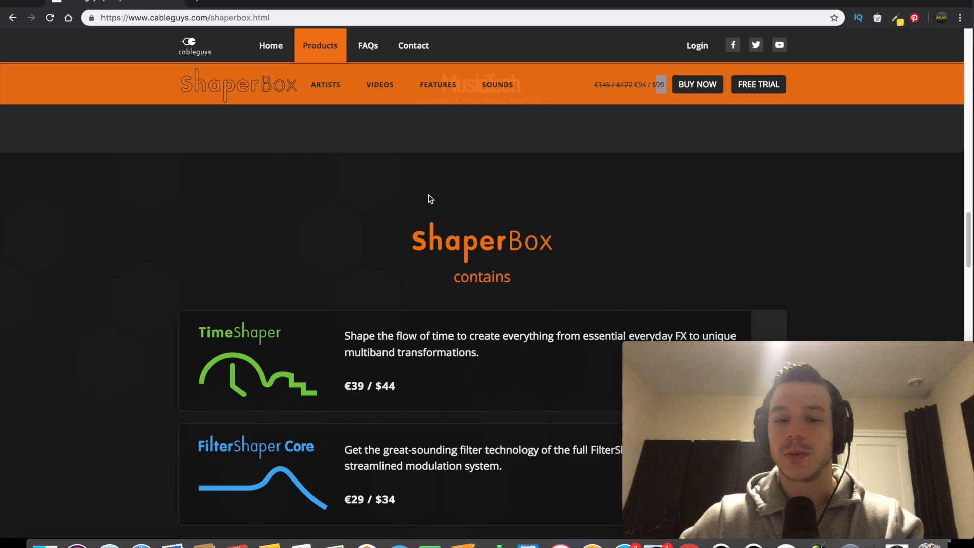
scroll(427, 198, "up", 15)
scroll(428, 198, "up", 6)
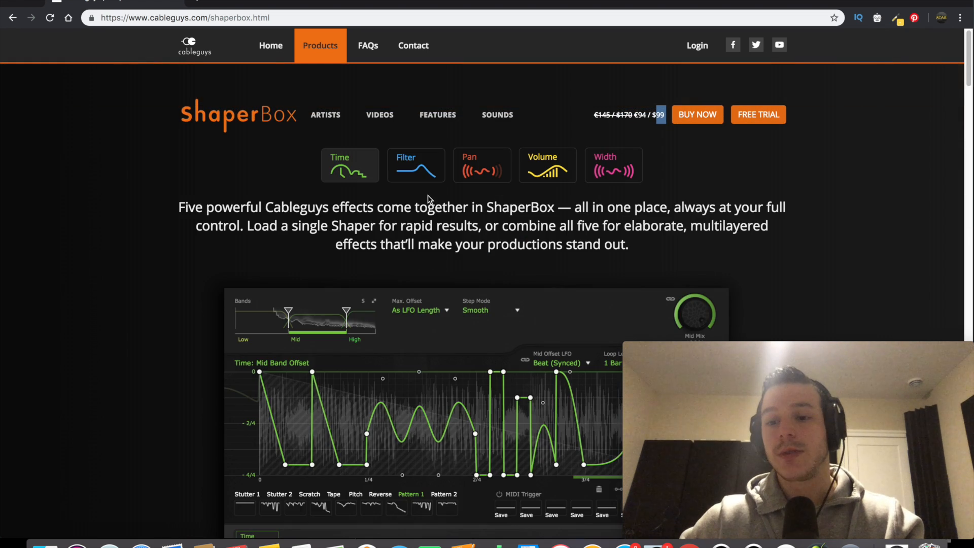